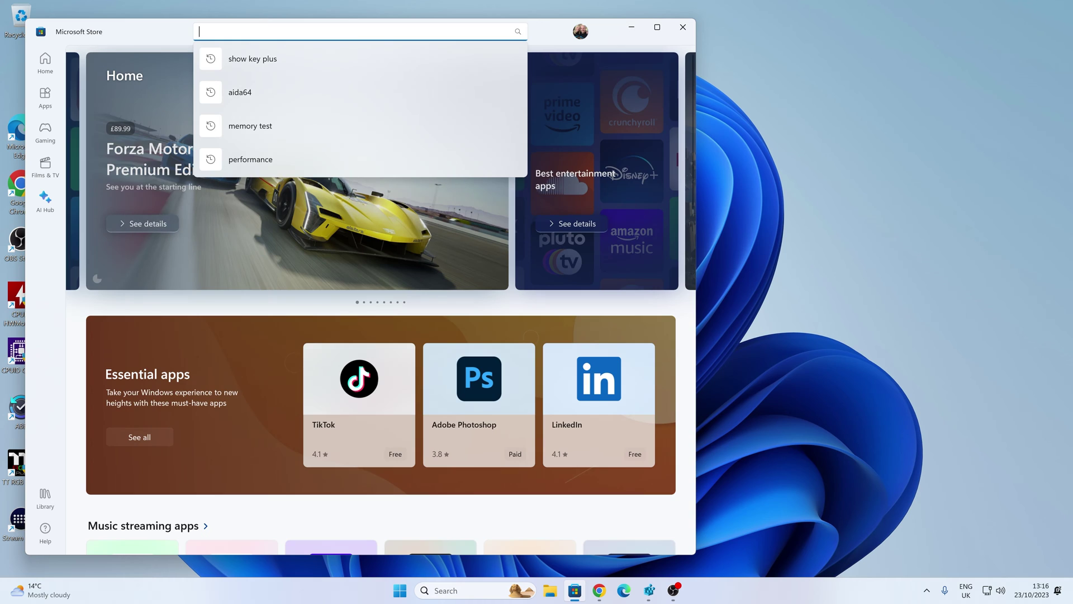
Rerun the 'show key plus' Store search and open the ShowKeyPlus app page
click(256, 60)
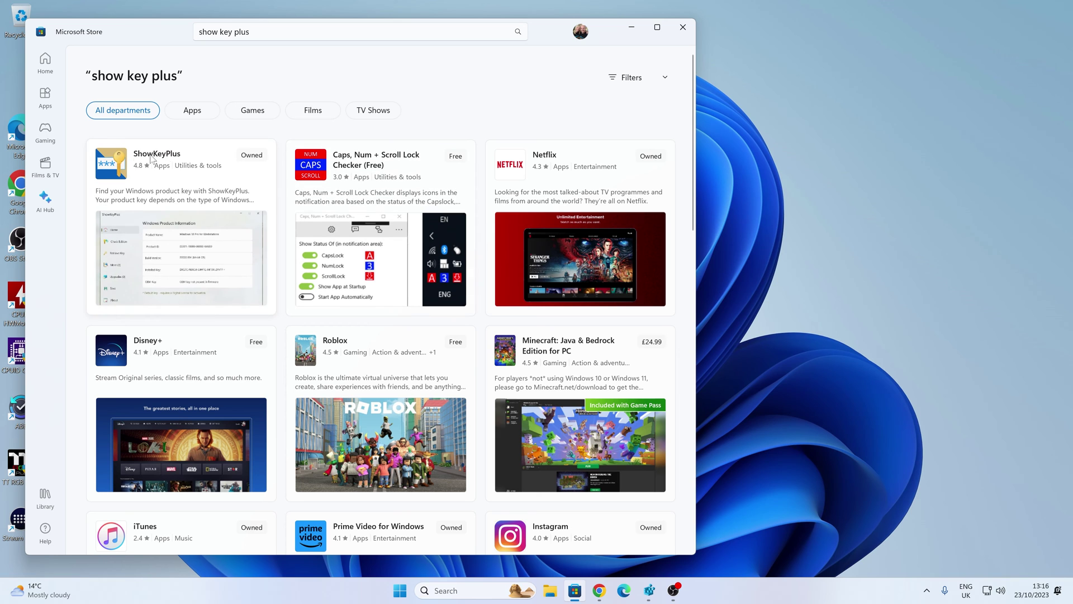
click(113, 170)
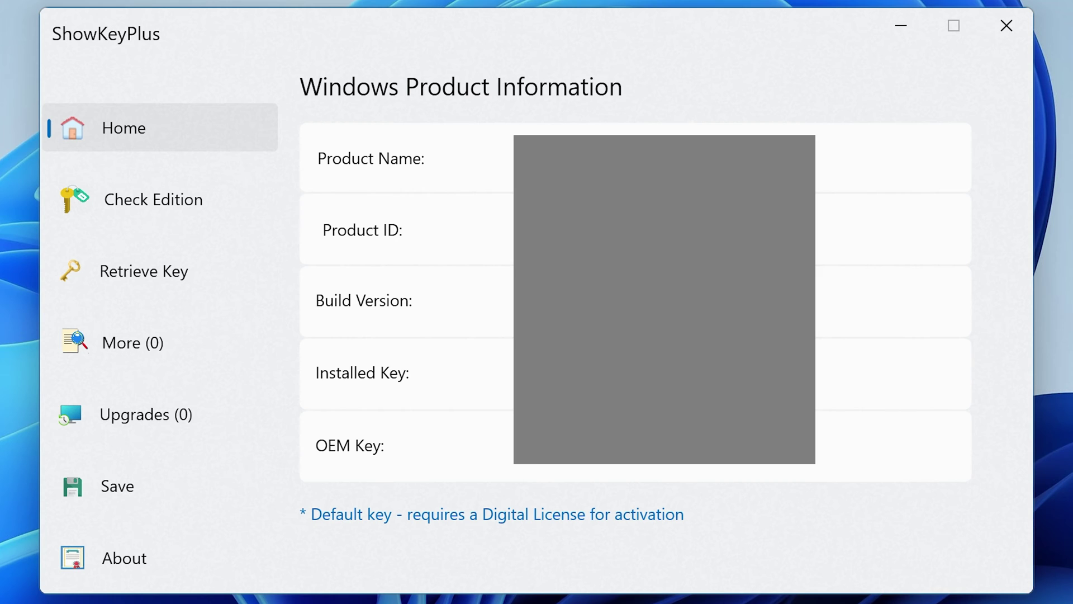
In ShowKeyPlus, go to Check Edition and start Retrieve Key from a backup hive
click(124, 205)
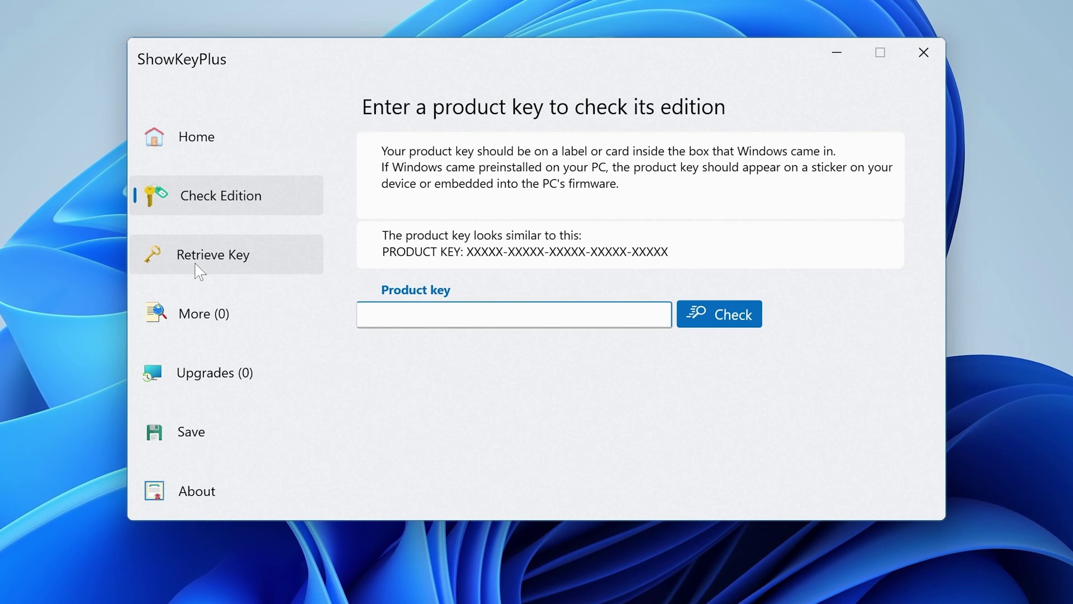
click(197, 265)
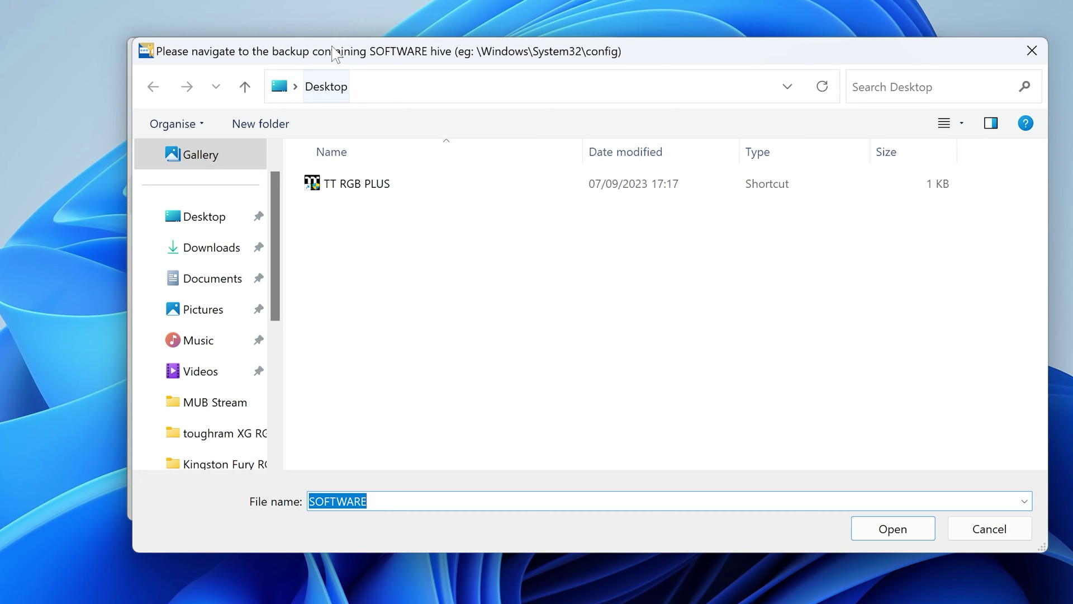
Browse the file dialog to D:\Windows\System32\config
drag(334, 53, 291, 56)
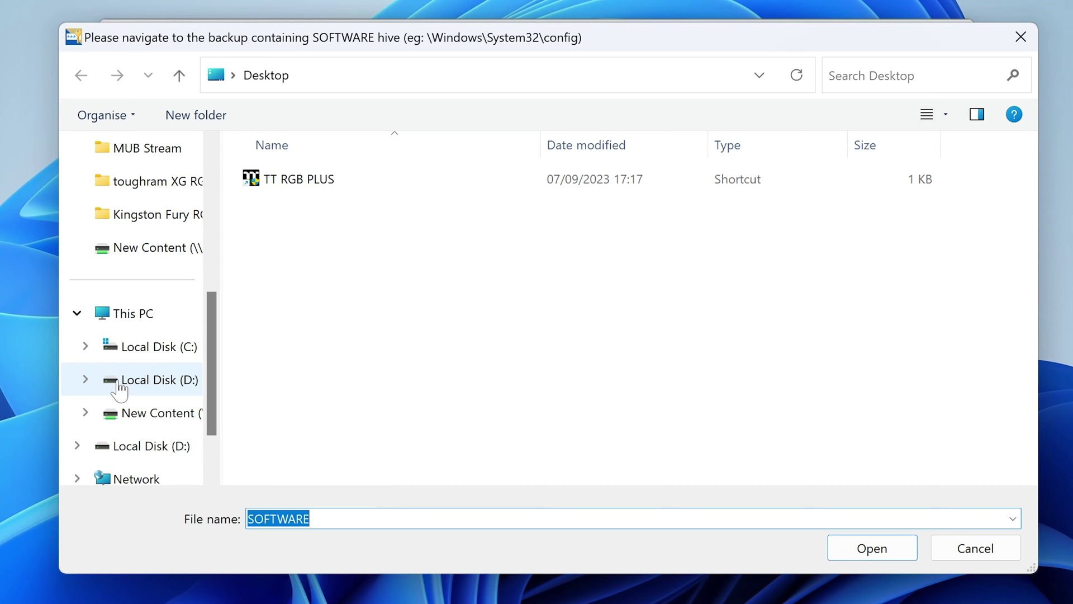
click(116, 450)
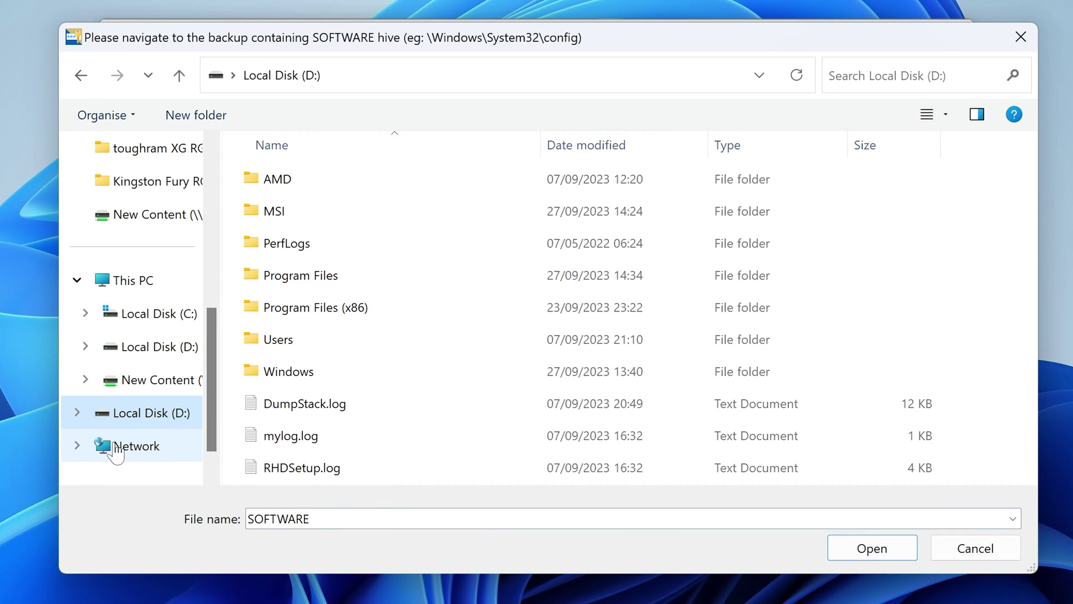
double_click(274, 372)
scroll(305, 369, down, 3)
scroll(304, 370, down, 13)
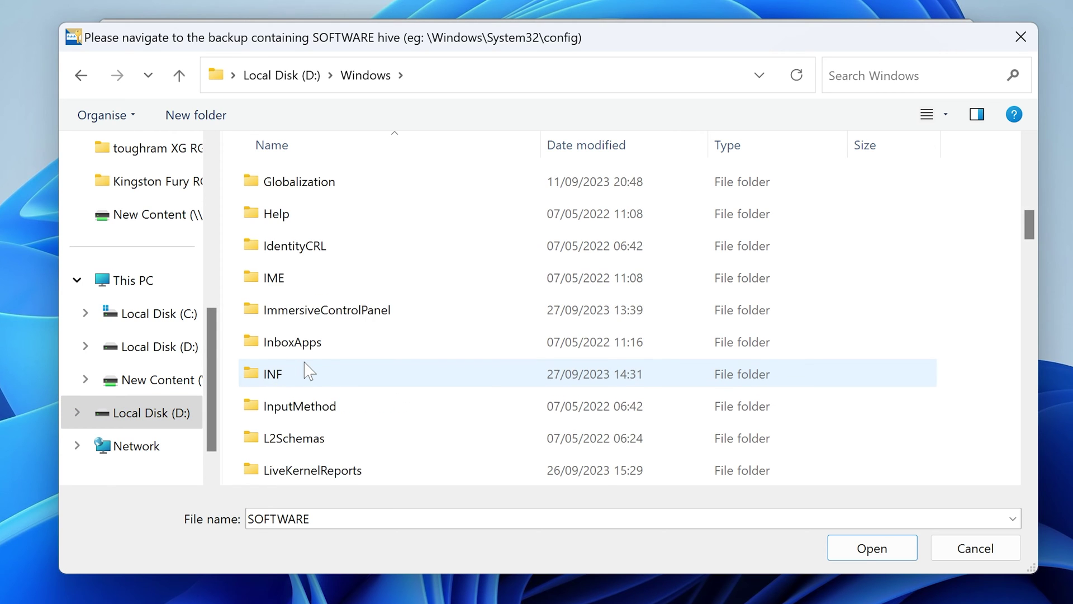
scroll(305, 371, down, 5)
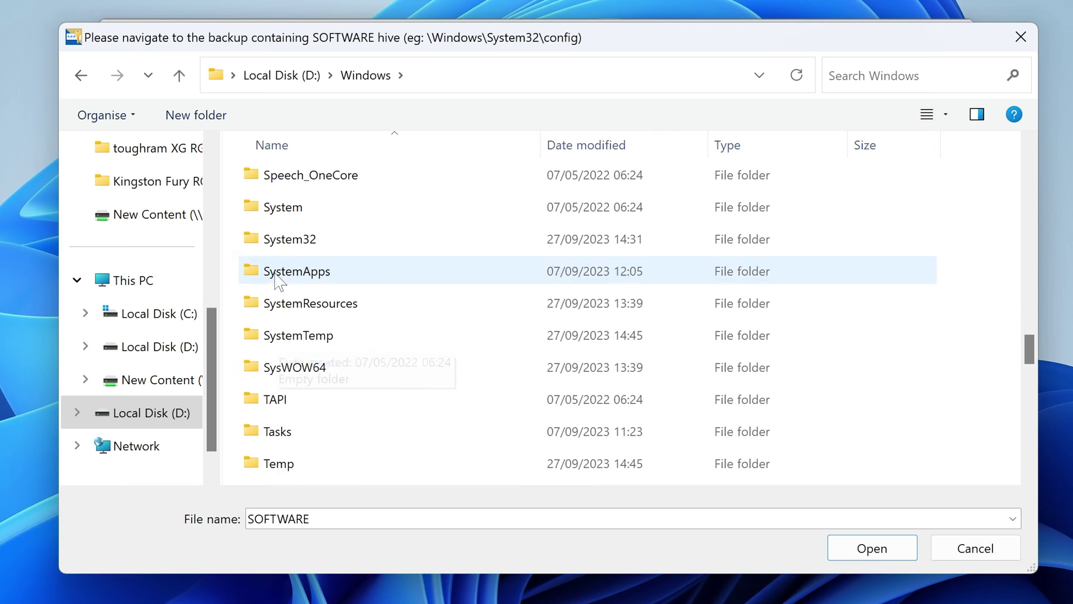
double_click(277, 242)
scroll(278, 246, down, 3)
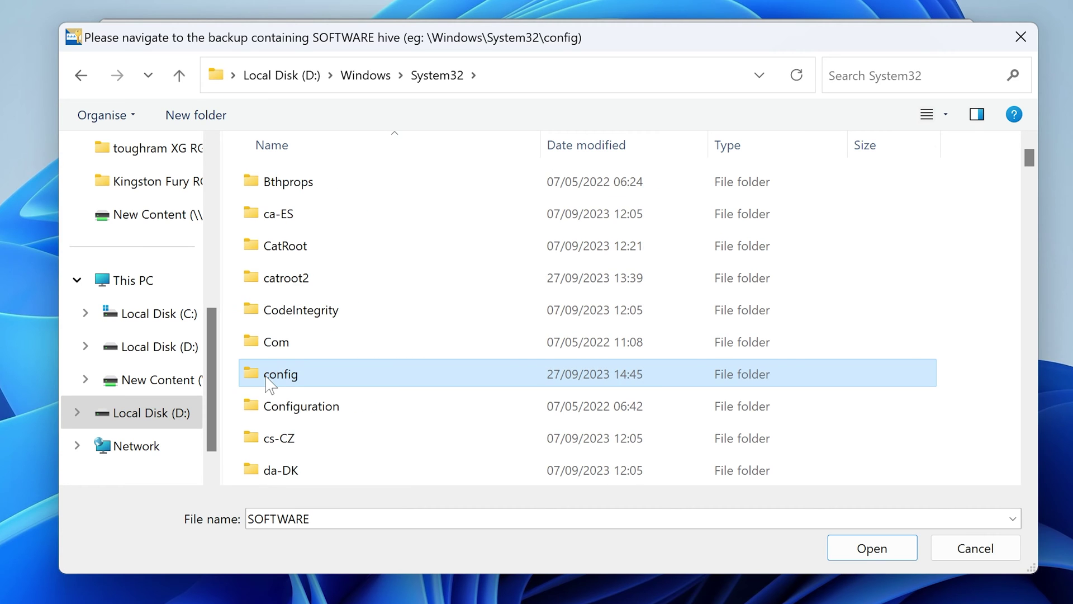
double_click(271, 372)
scroll(395, 410, down, 2)
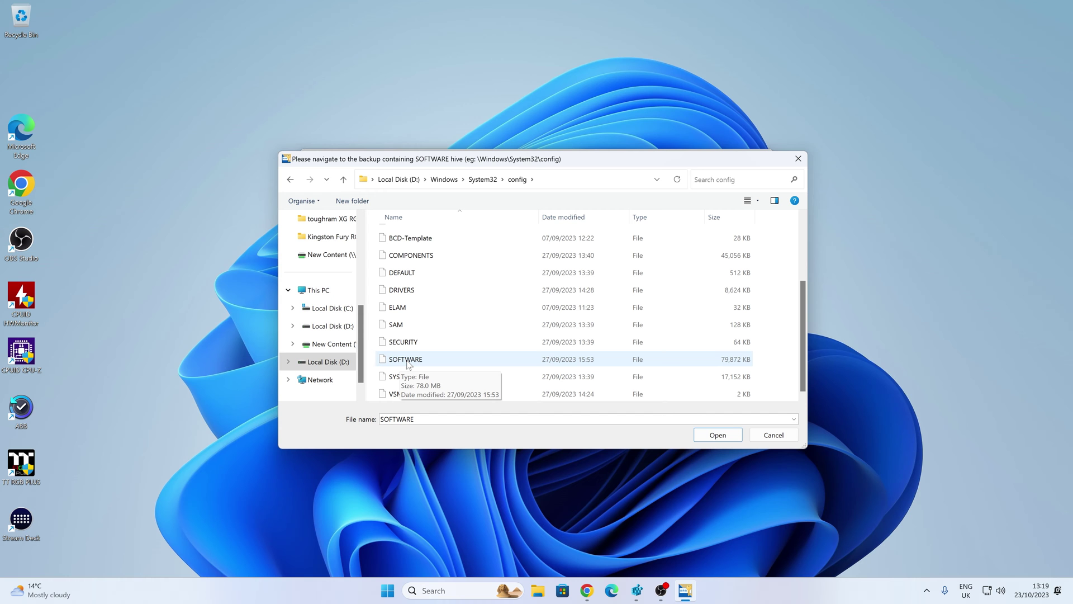
Copy the SOFTWARE hive onto the desktop and restart Retrieve Key
right_click(406, 364)
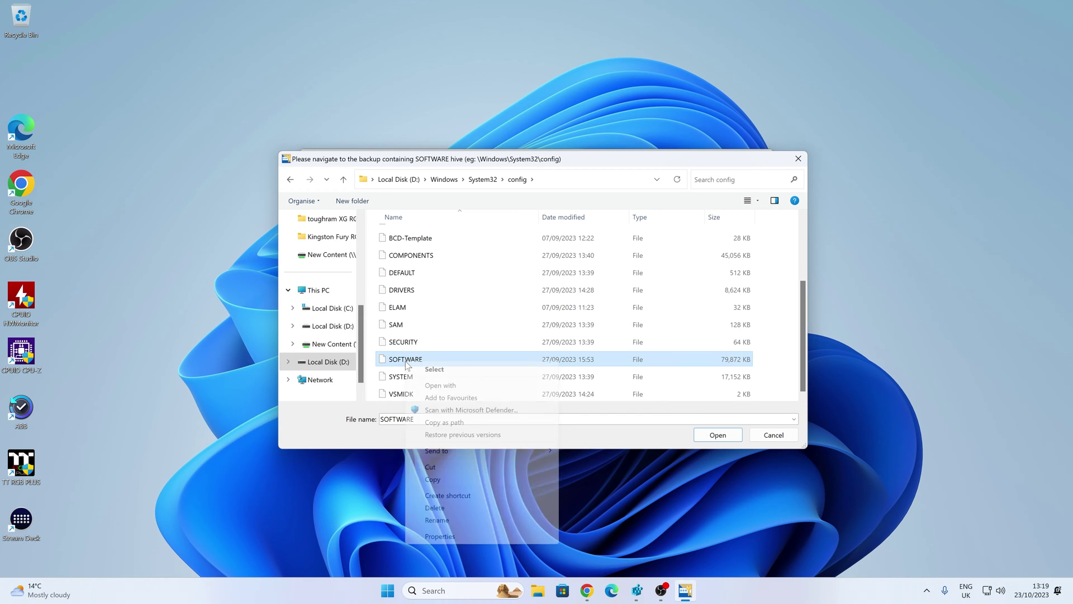
click(435, 480)
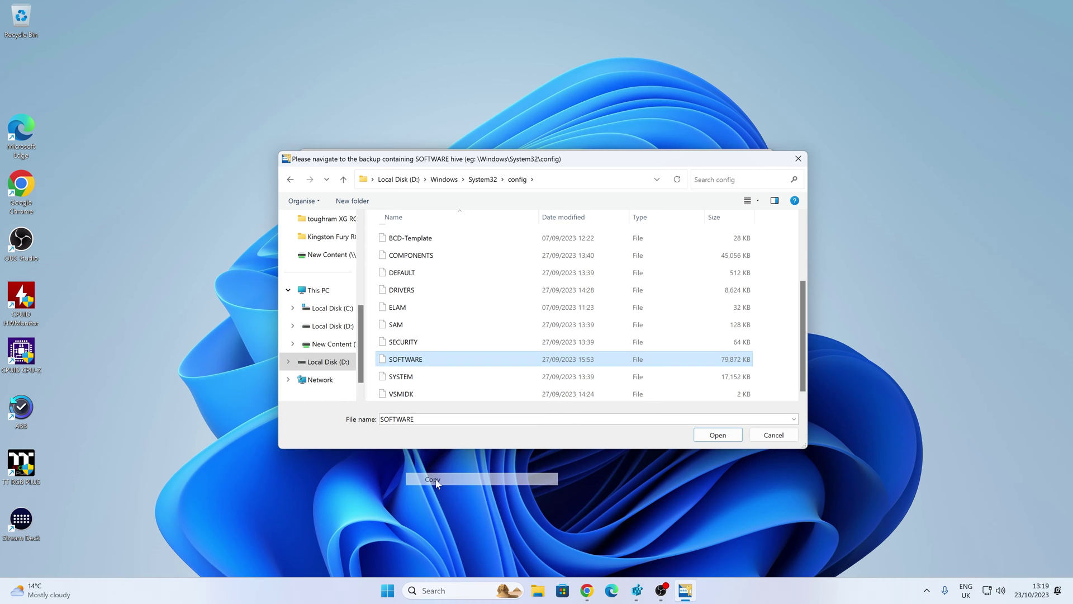
right_click(103, 172)
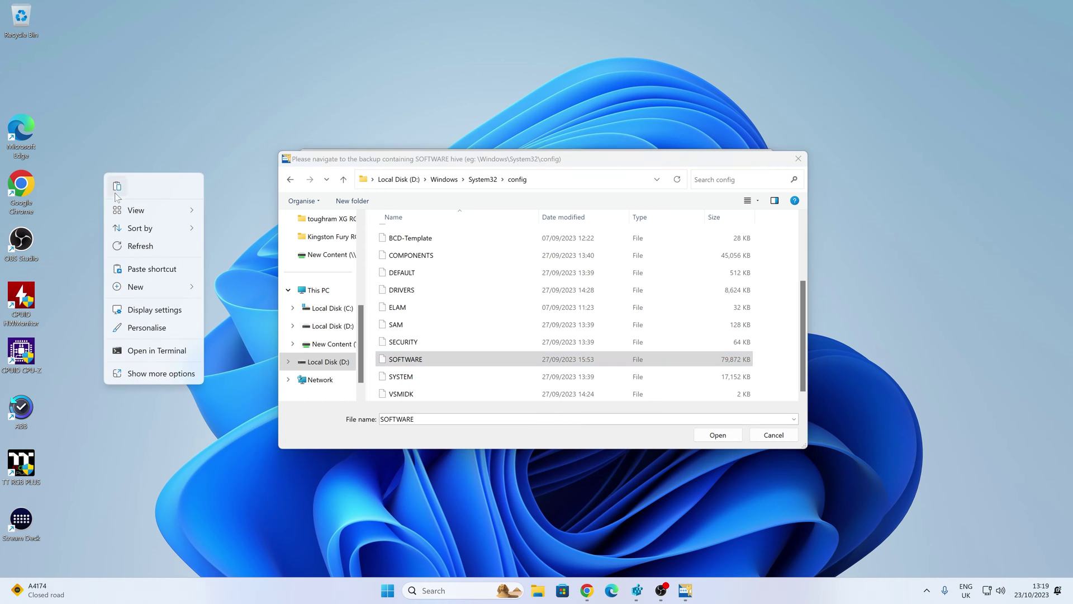
click(116, 186)
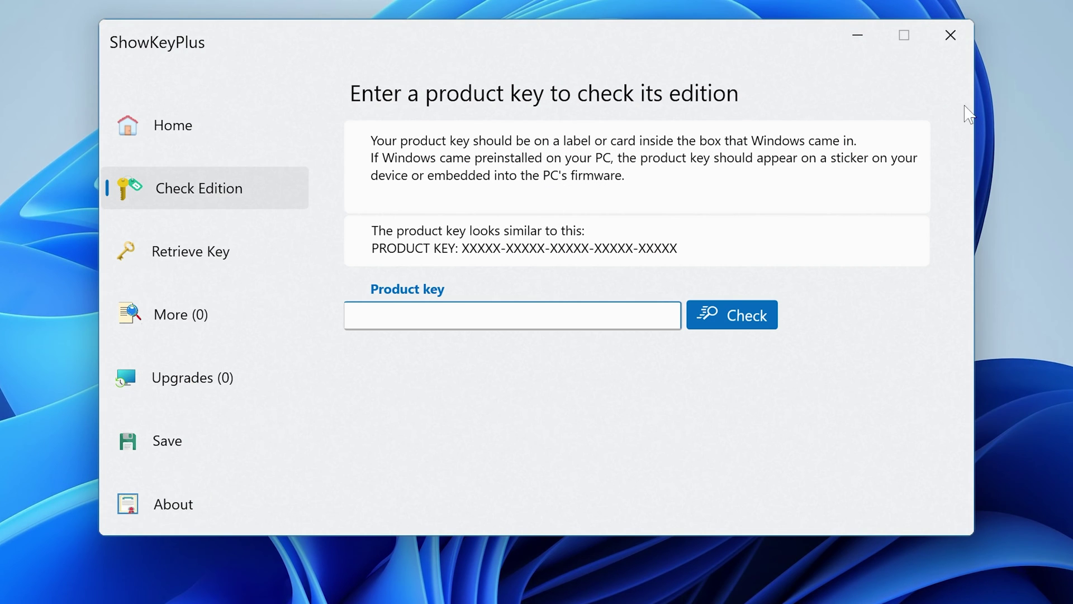
click(144, 248)
Open SOFTWARE from D:\Windows\System32\config to show the recovered product key details
scroll(195, 386, down, 5)
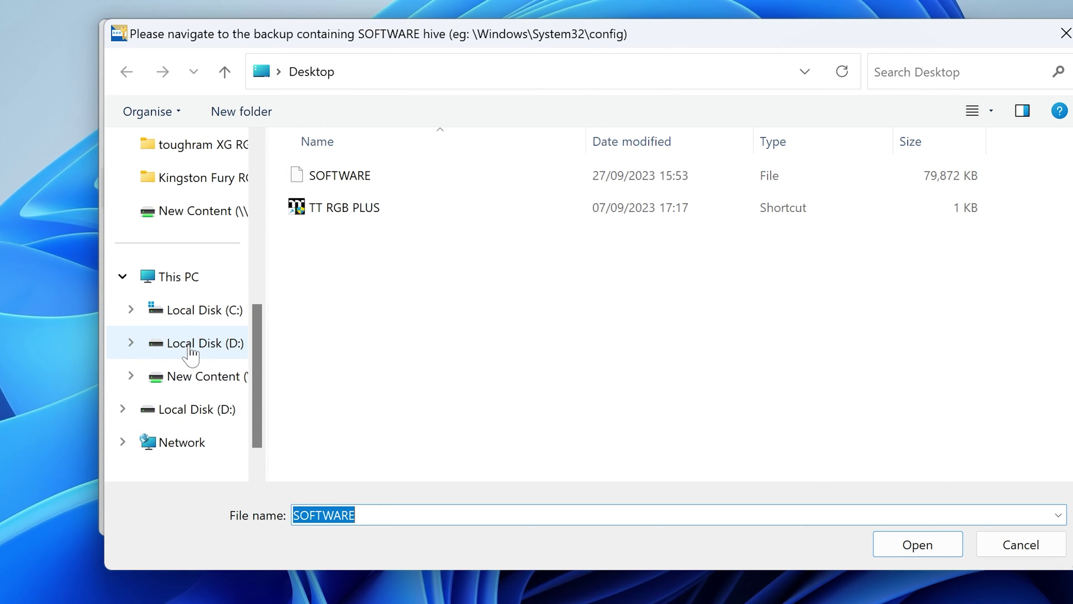
click(192, 352)
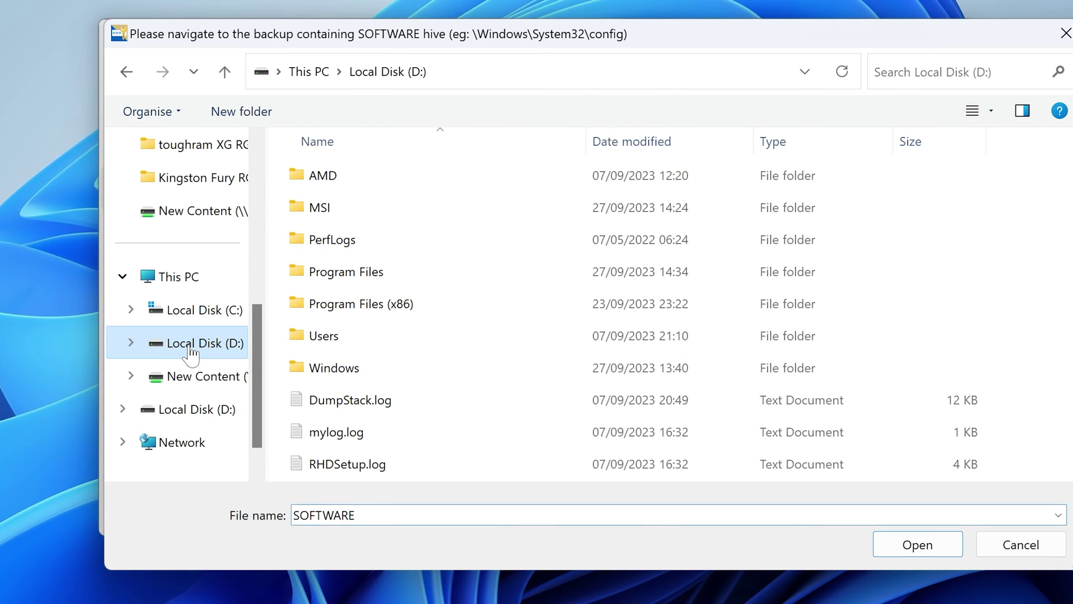
double_click(363, 374)
scroll(367, 352, down, 18)
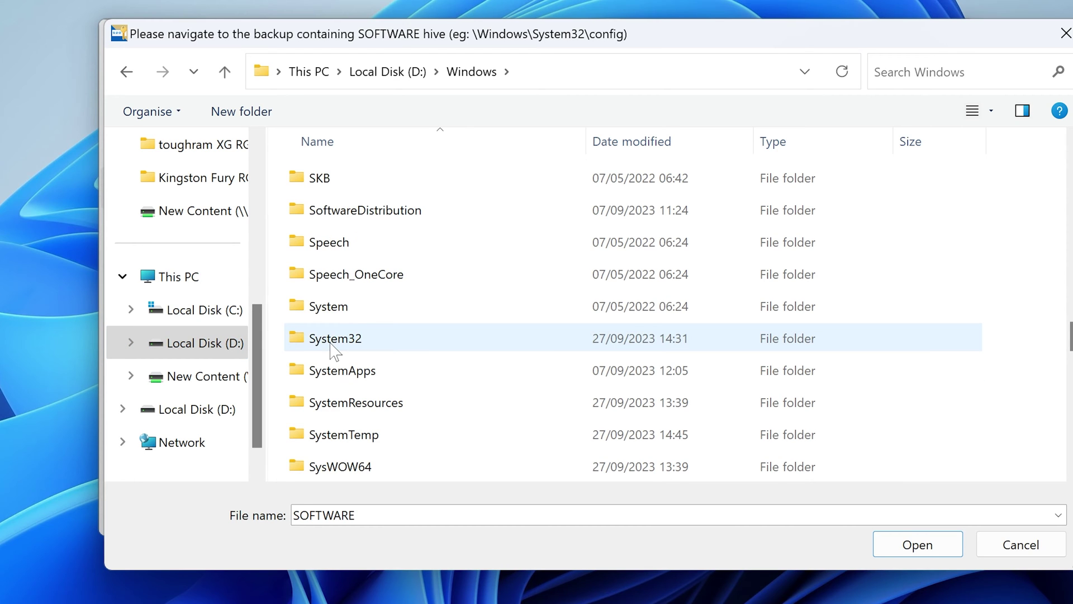
double_click(364, 344)
scroll(335, 355, down, 3)
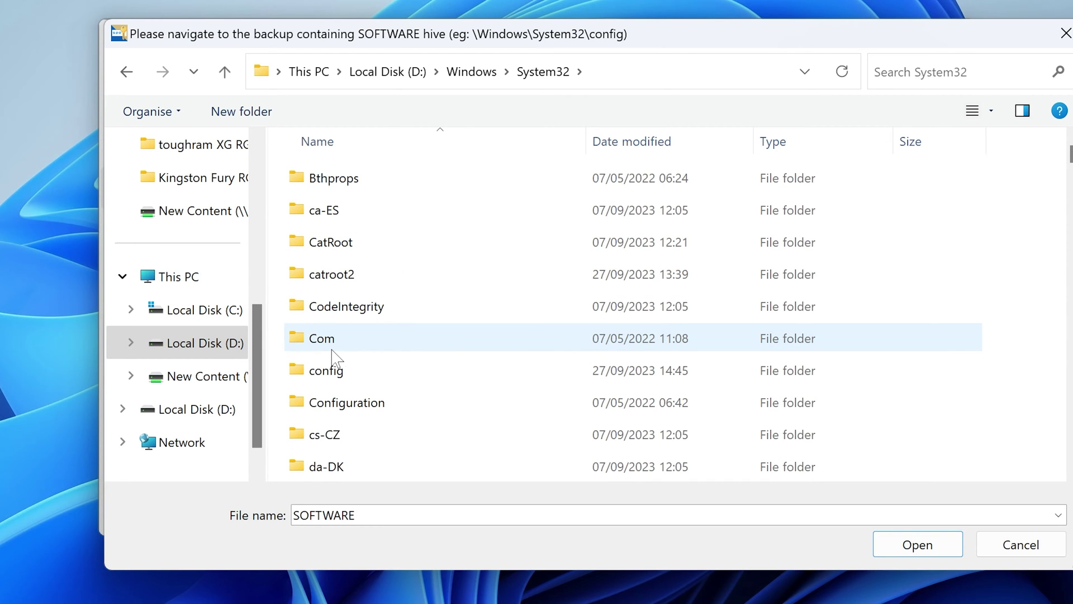
double_click(331, 370)
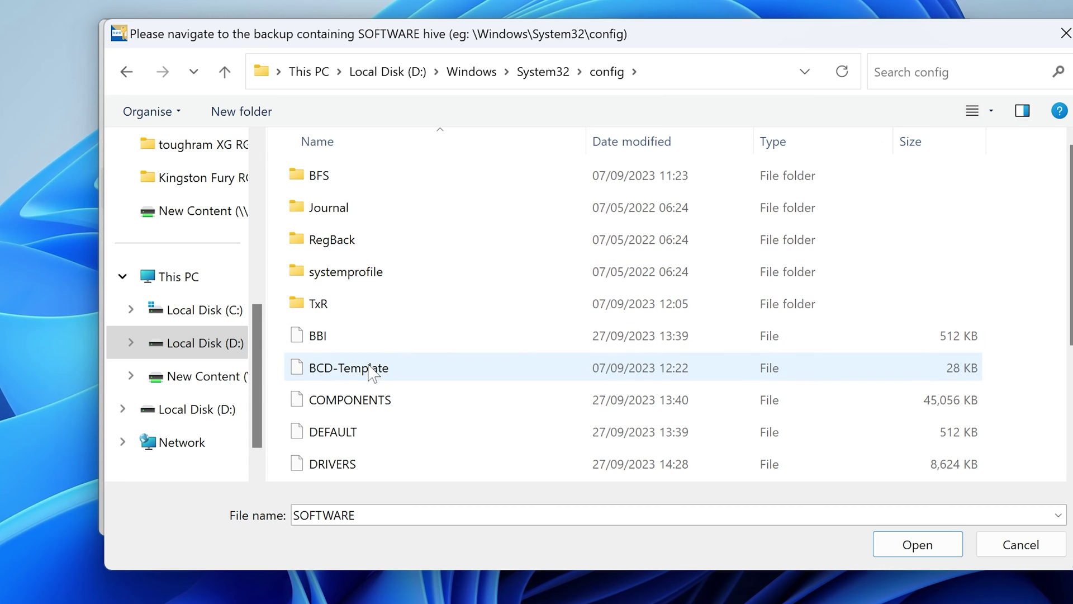
scroll(327, 416, down, 2)
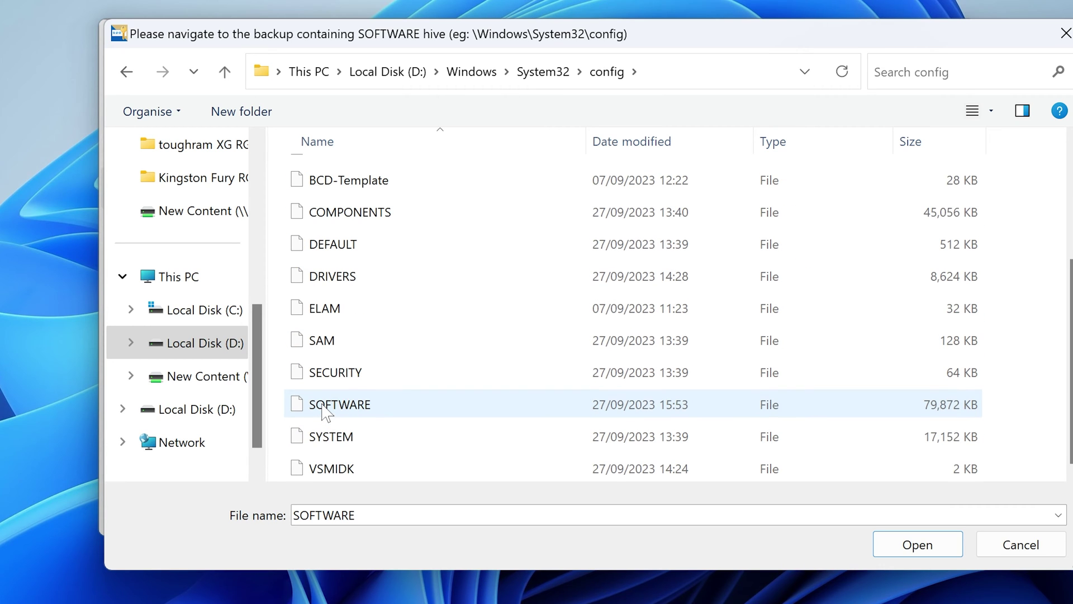
click(328, 412)
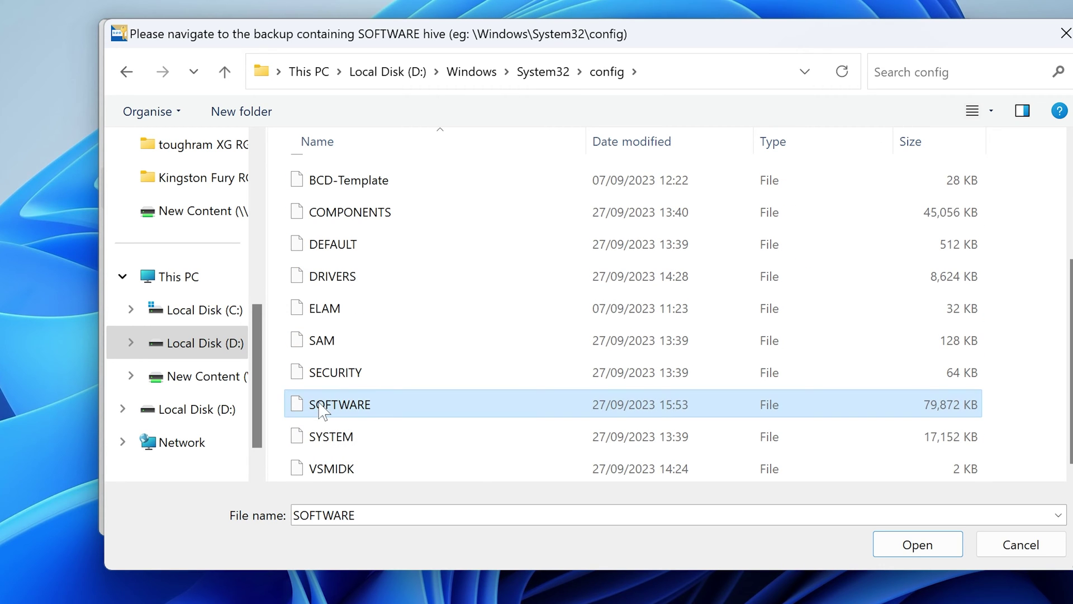
click(920, 548)
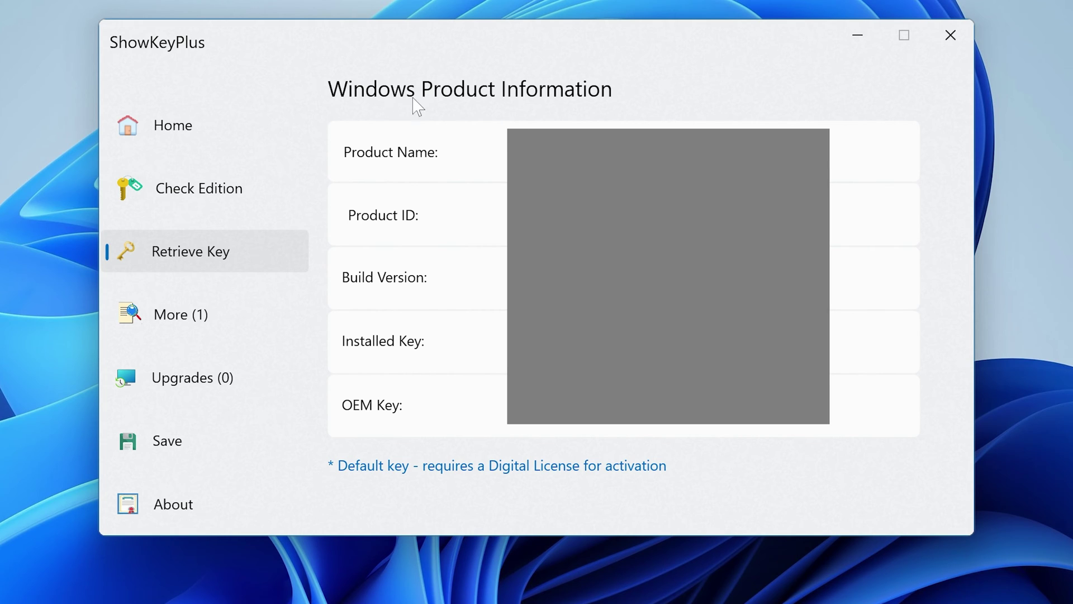
Save the recovered product key details from ShowKeyPlus
click(192, 449)
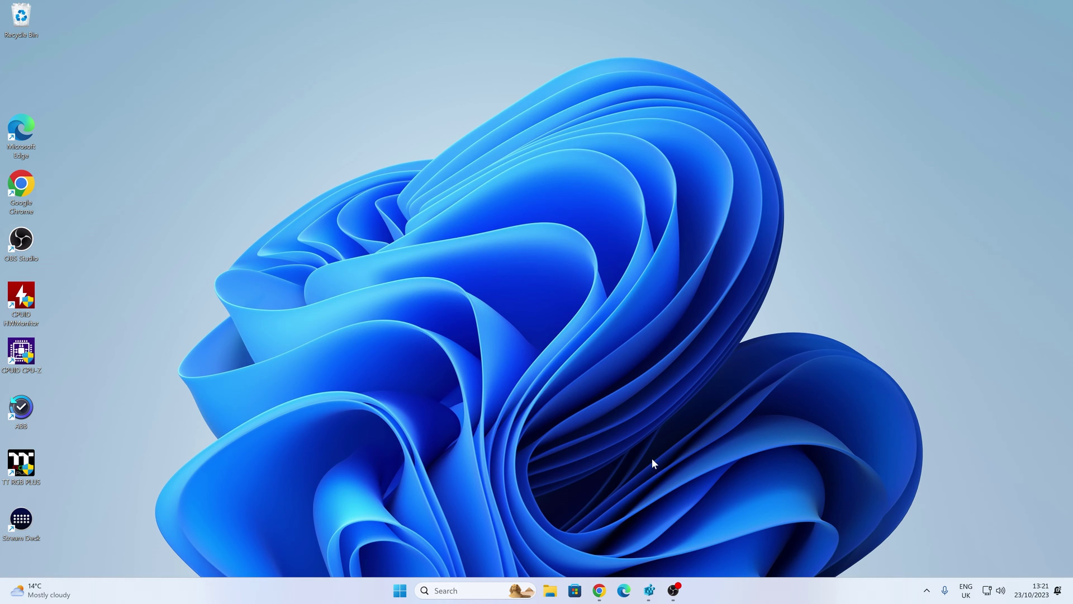
Copy the article's PowerShell product-key command in Chrome and search Windows for 'power'
mouse_move(599, 596)
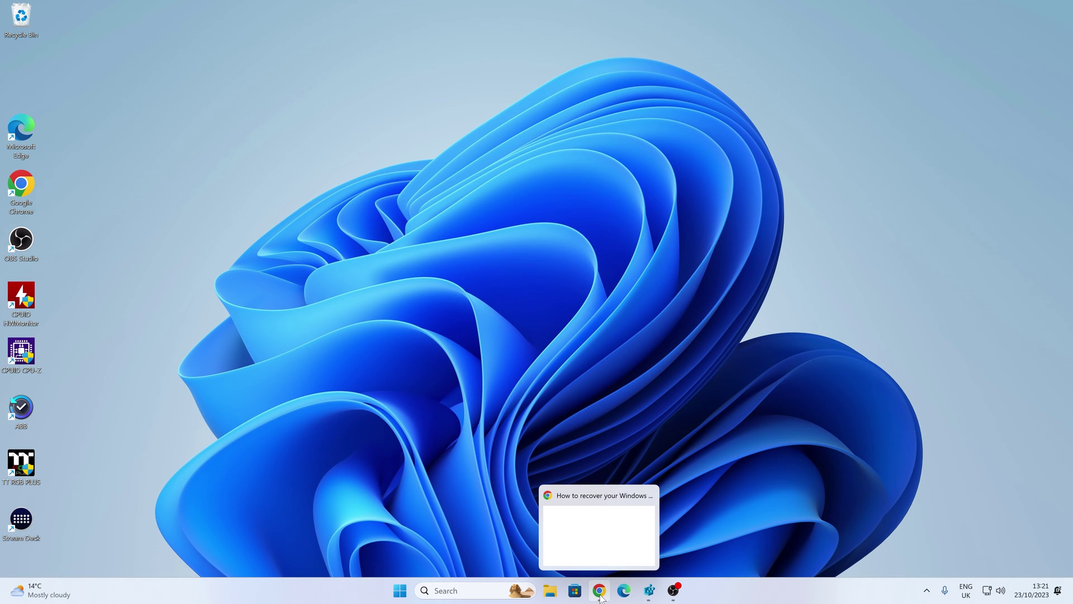
click(600, 596)
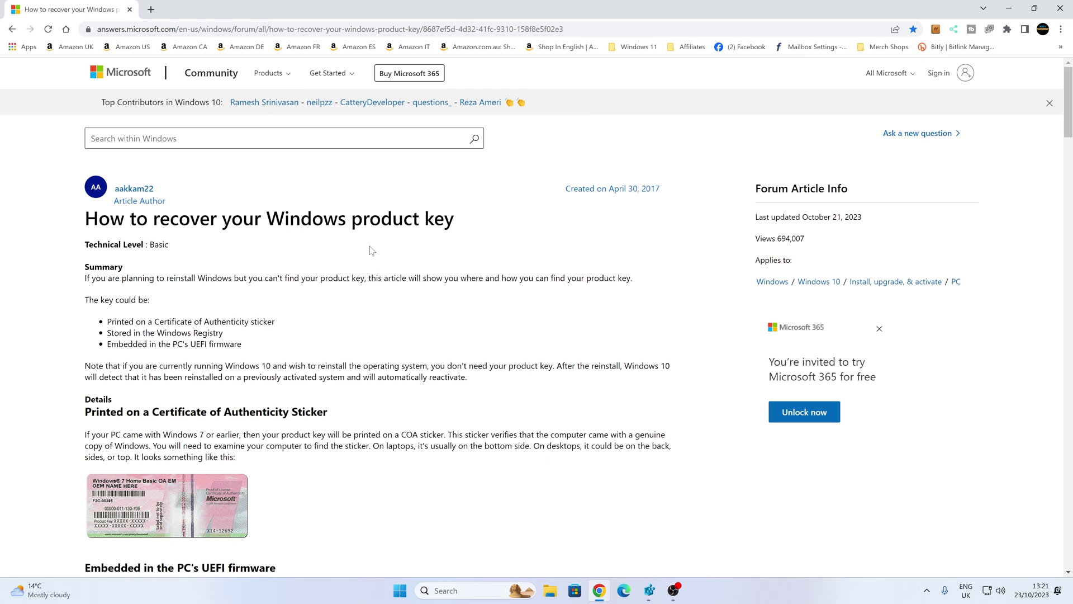
scroll(403, 384, down, 5)
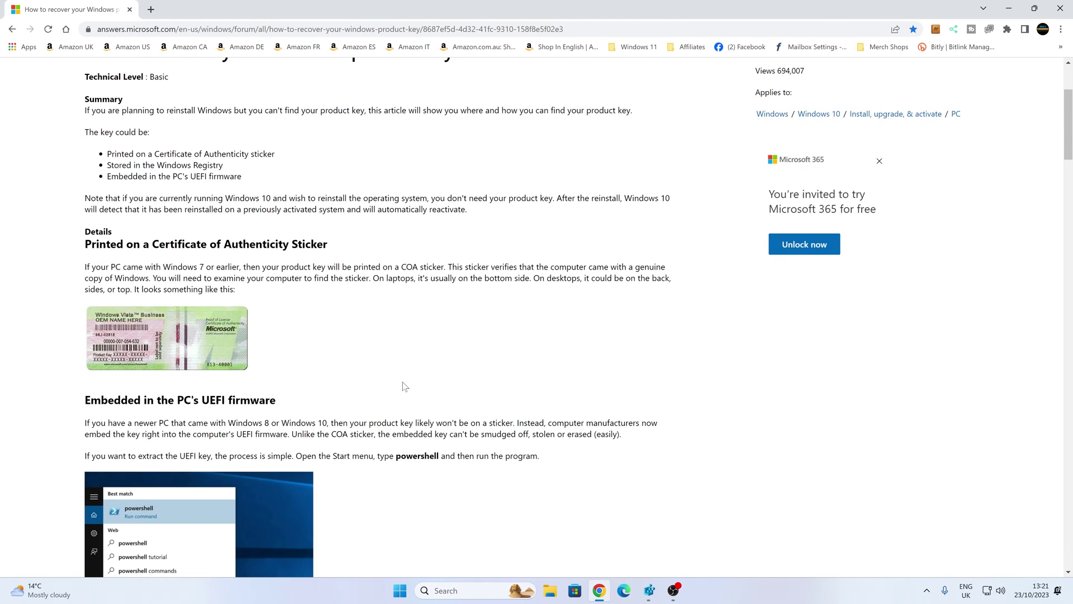
scroll(405, 386, down, 7)
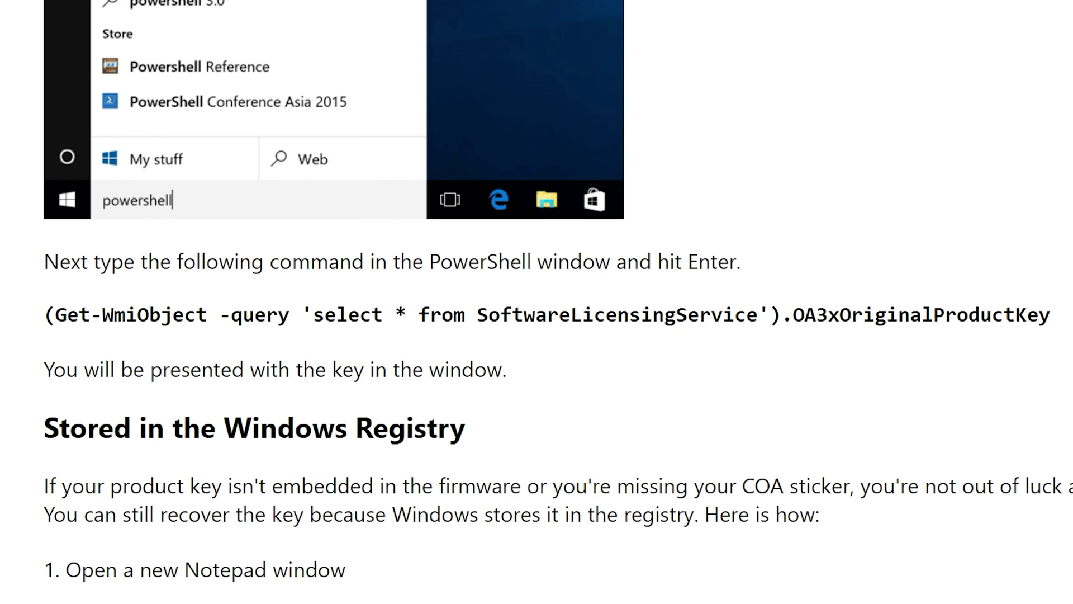
drag(44, 315, 1059, 319)
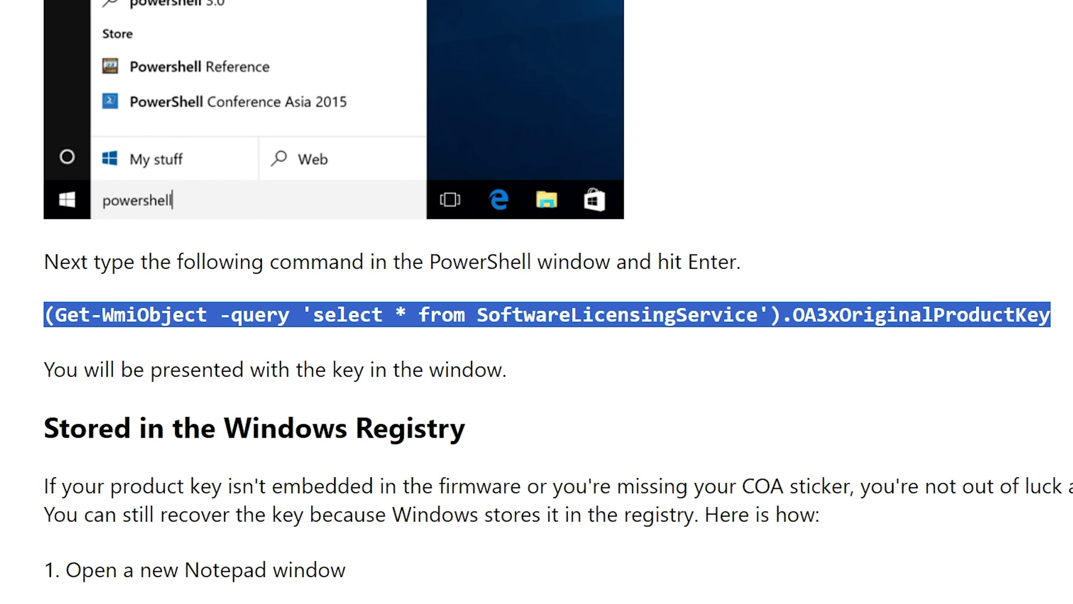
right_click(928, 319)
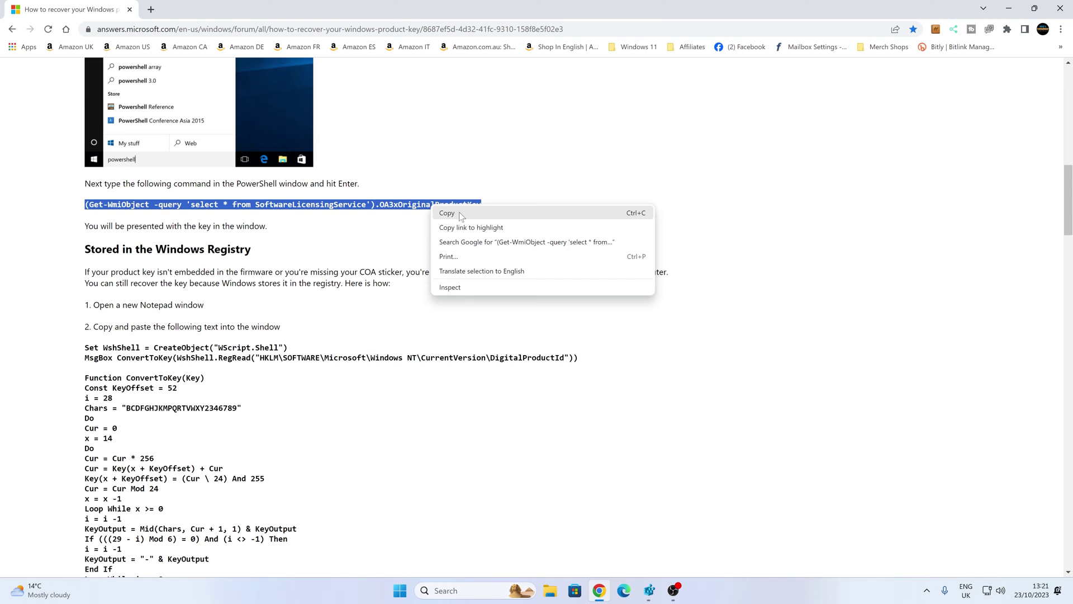
click(447, 213)
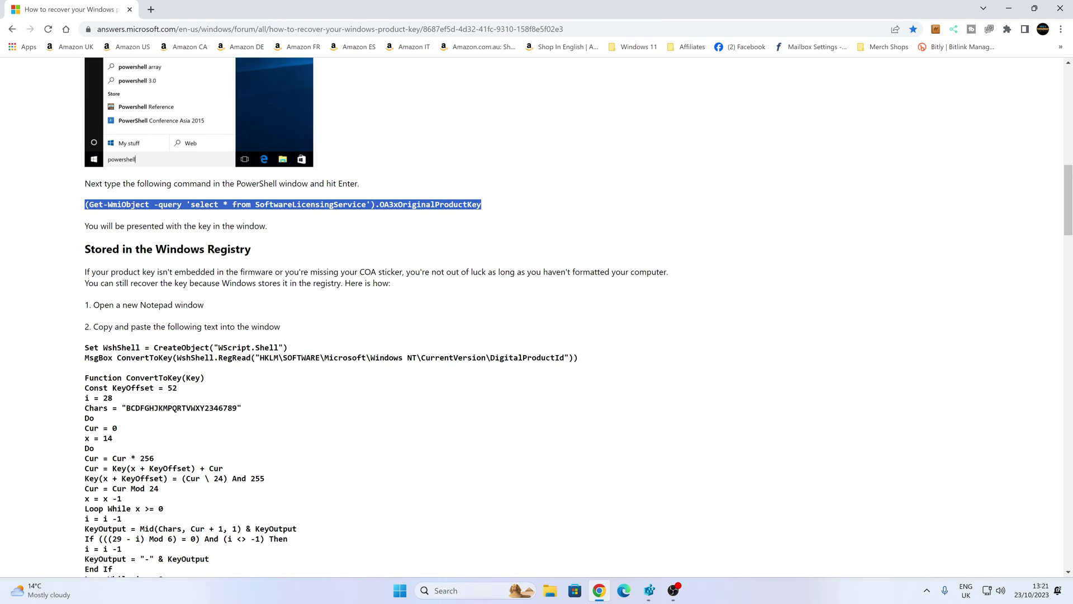
click(431, 591)
text(power)
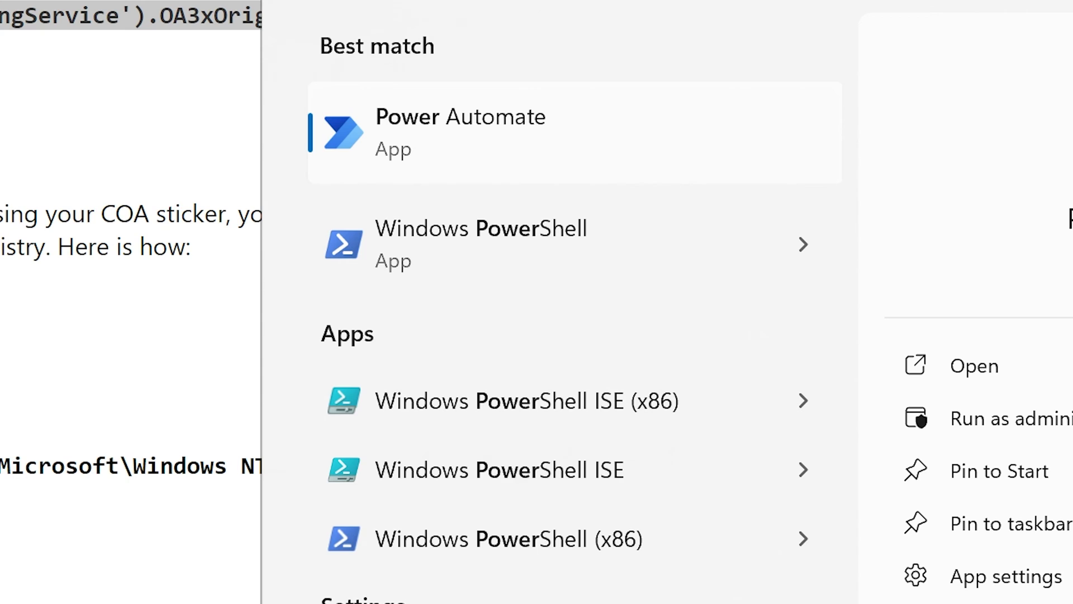
Run the pasted OA3xOriginalProductKey command in Windows PowerShell, then close it
click(514, 262)
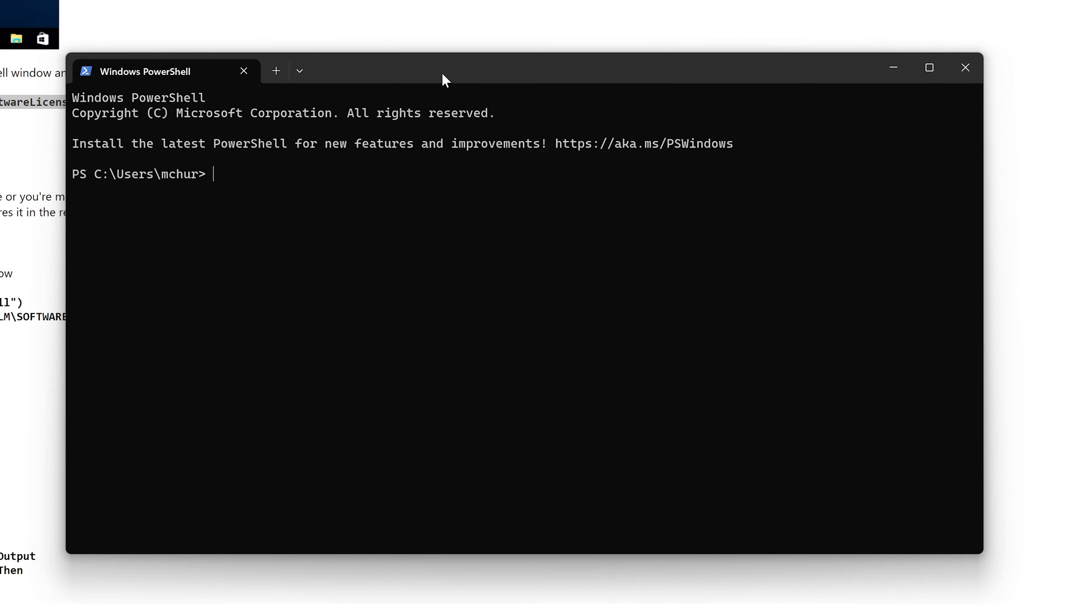
key(ctrl+v)
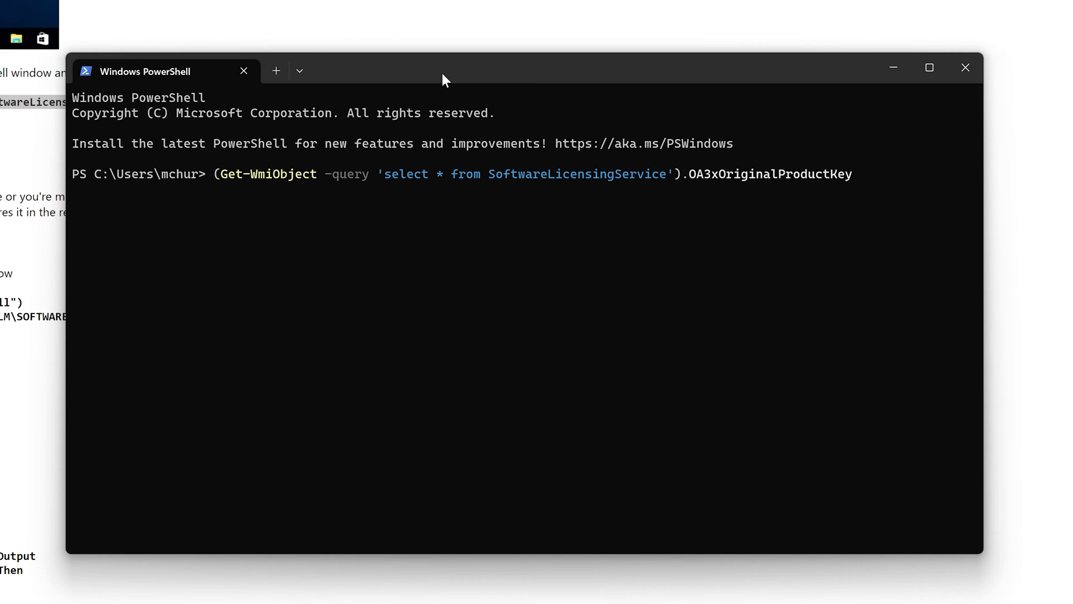
key(Return)
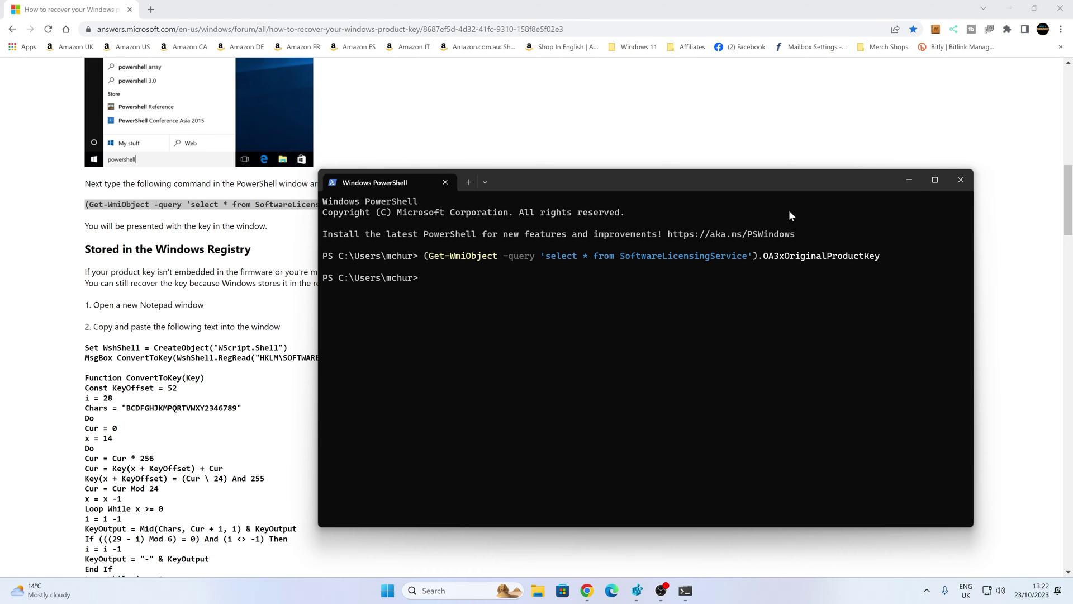
click(961, 180)
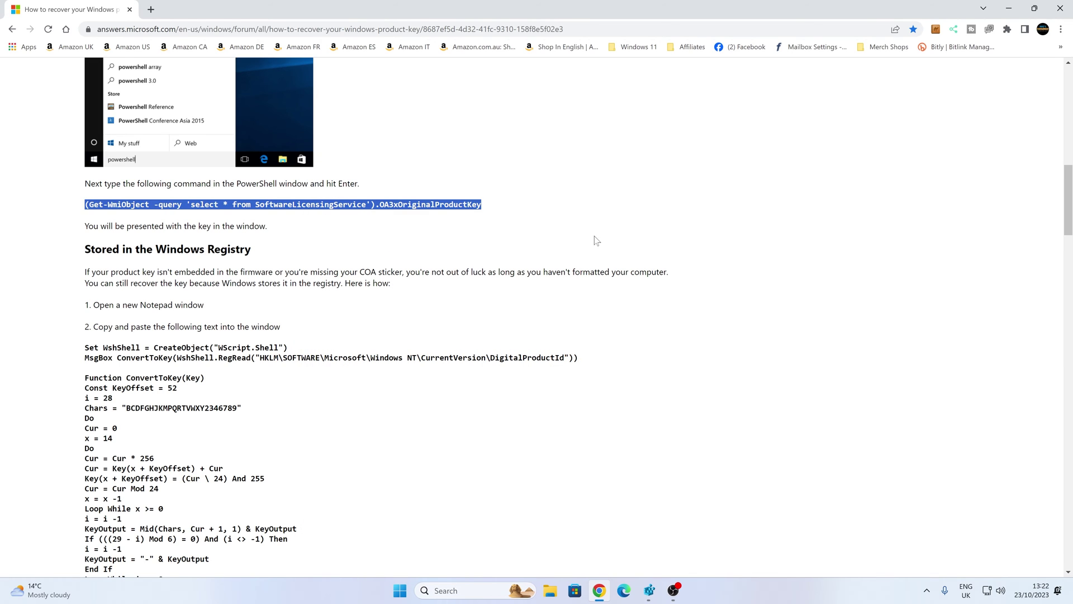
Select and copy the whole product-key VBScript from the Chrome article
click(525, 191)
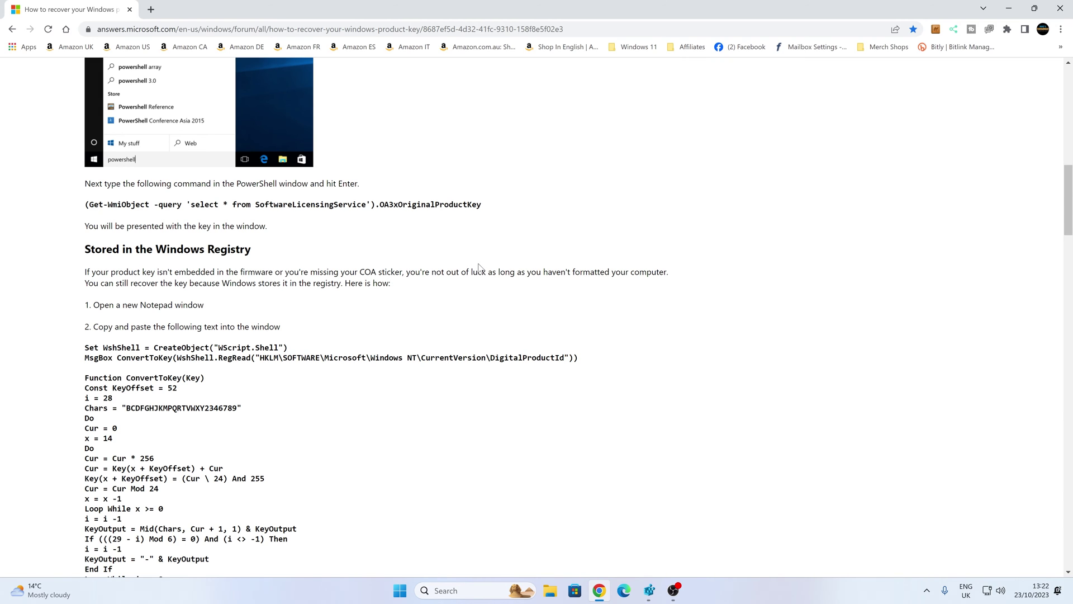
scroll(479, 268, down, 3)
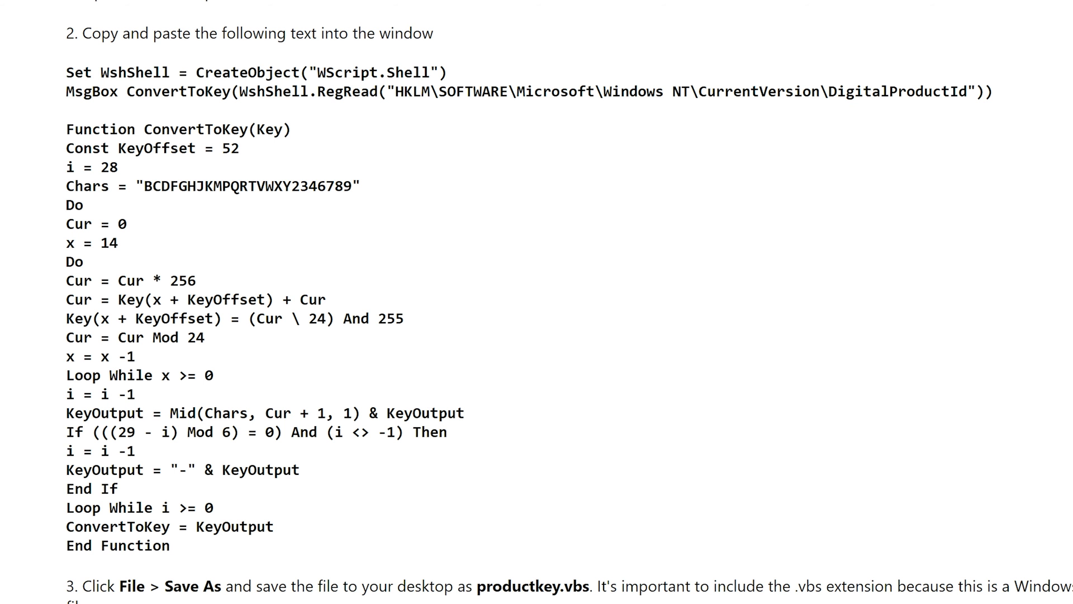
drag(66, 72, 304, 542)
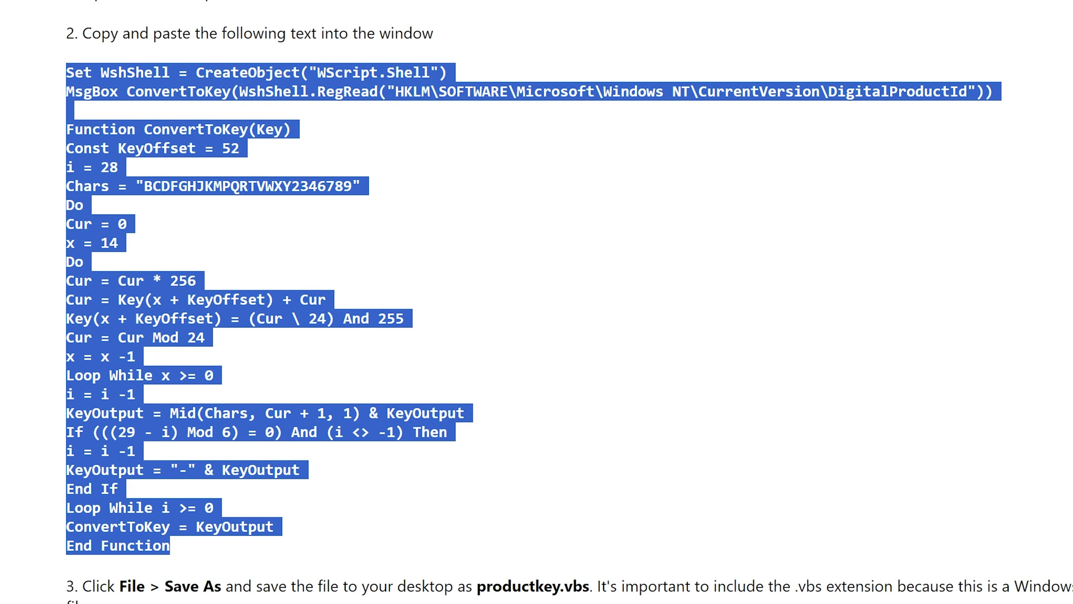
right_click(115, 308)
click(141, 336)
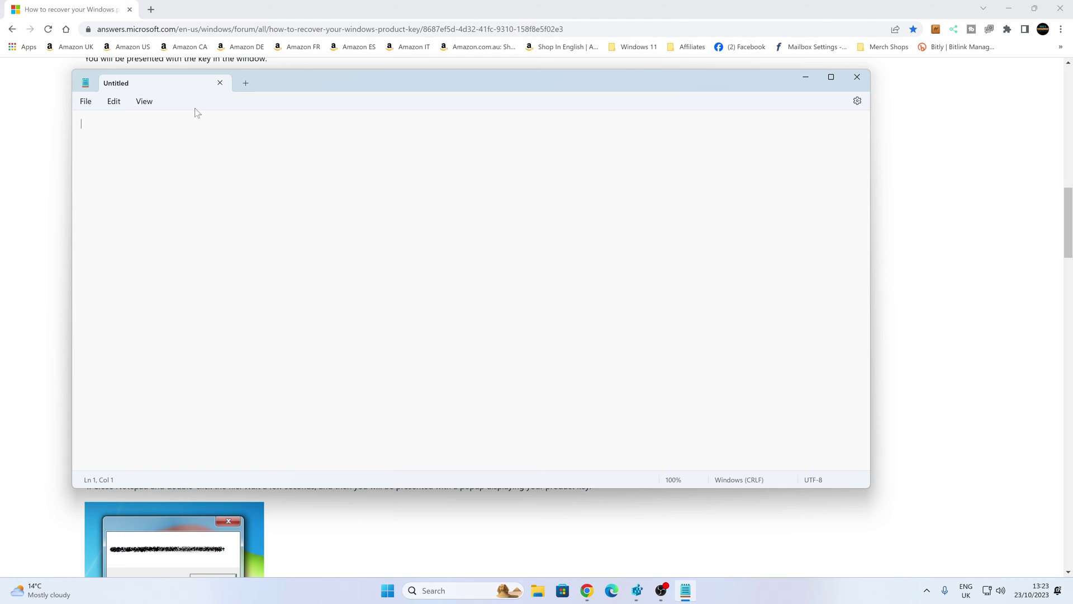
Paste the 26-line VBScript into the Notepad document and bring up its save options
key(ctrl+v)
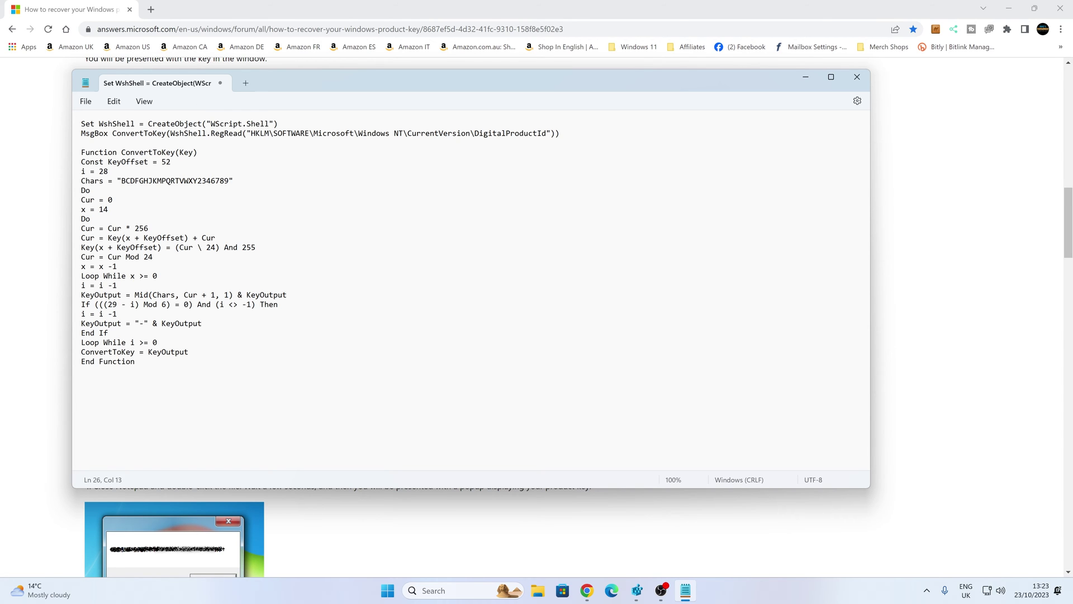
click(87, 102)
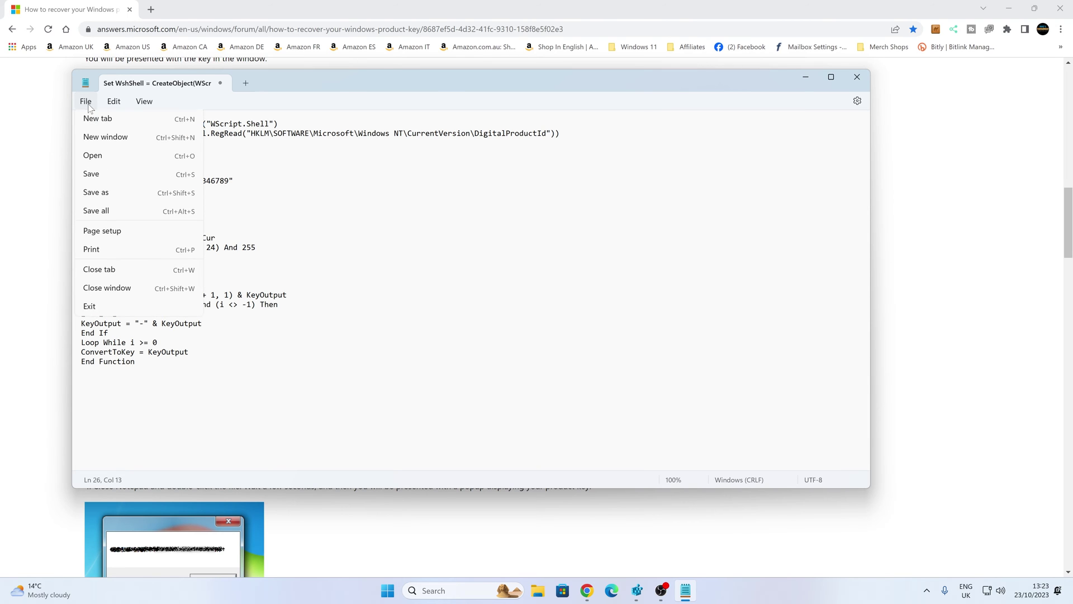
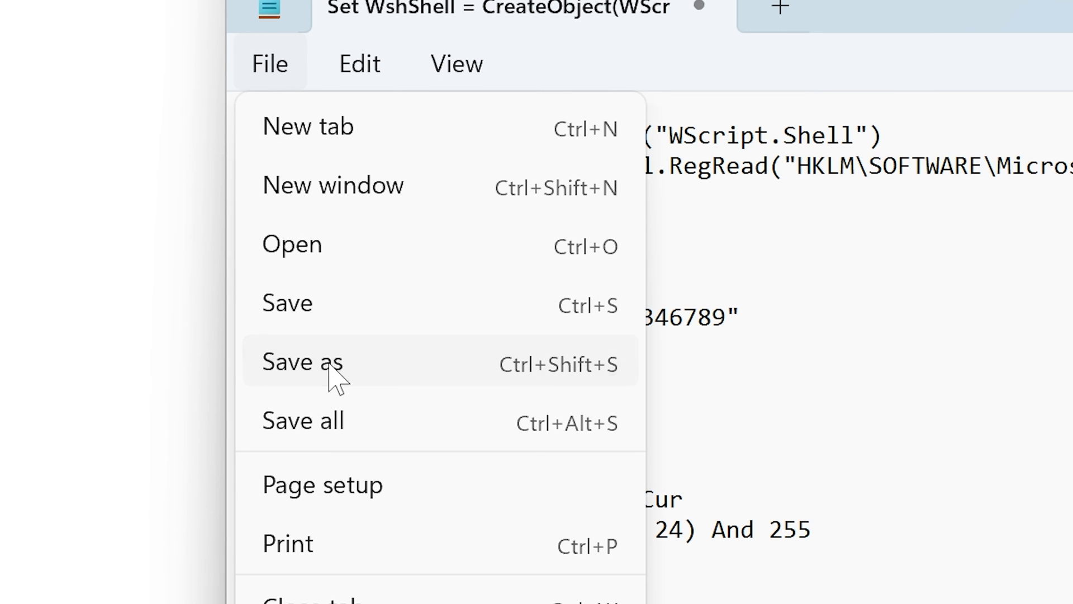
Save the Notepad script to the desktop as script.vbs with the All files (*.*) type
click(330, 362)
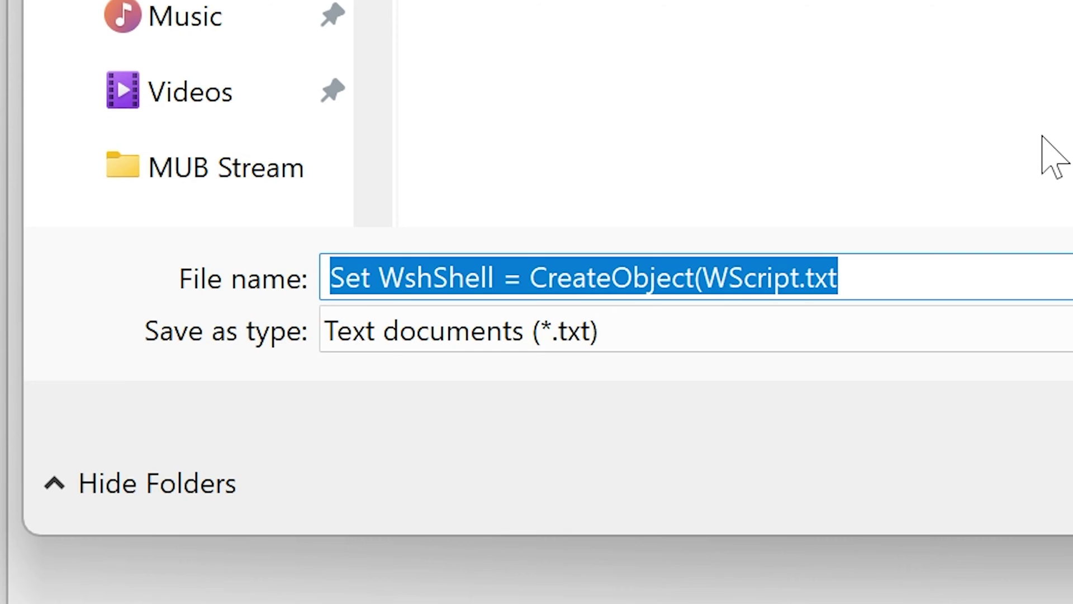
text(scr)
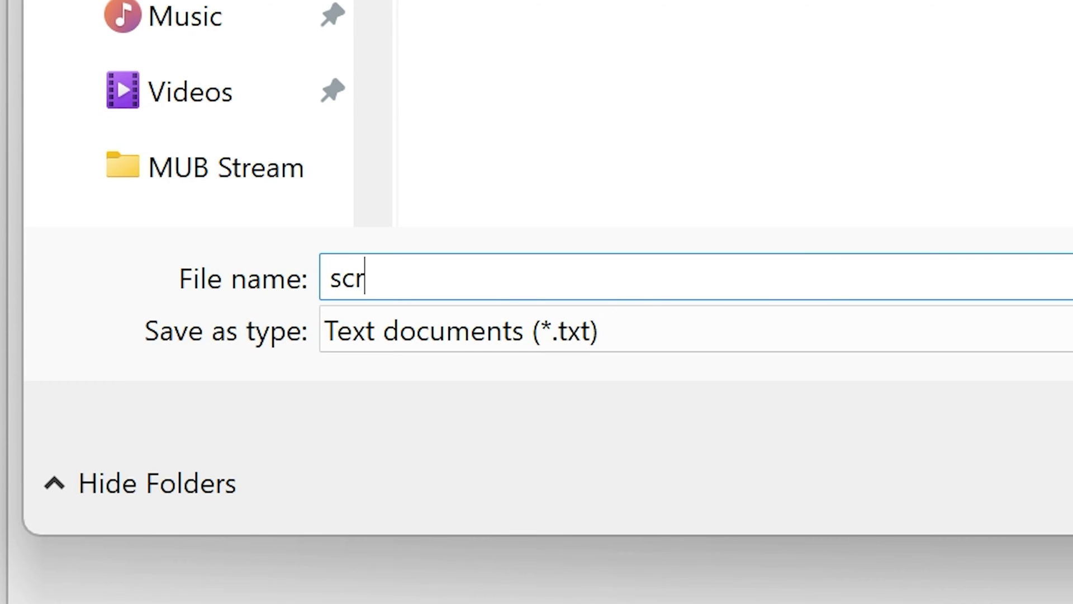
text(ipt)
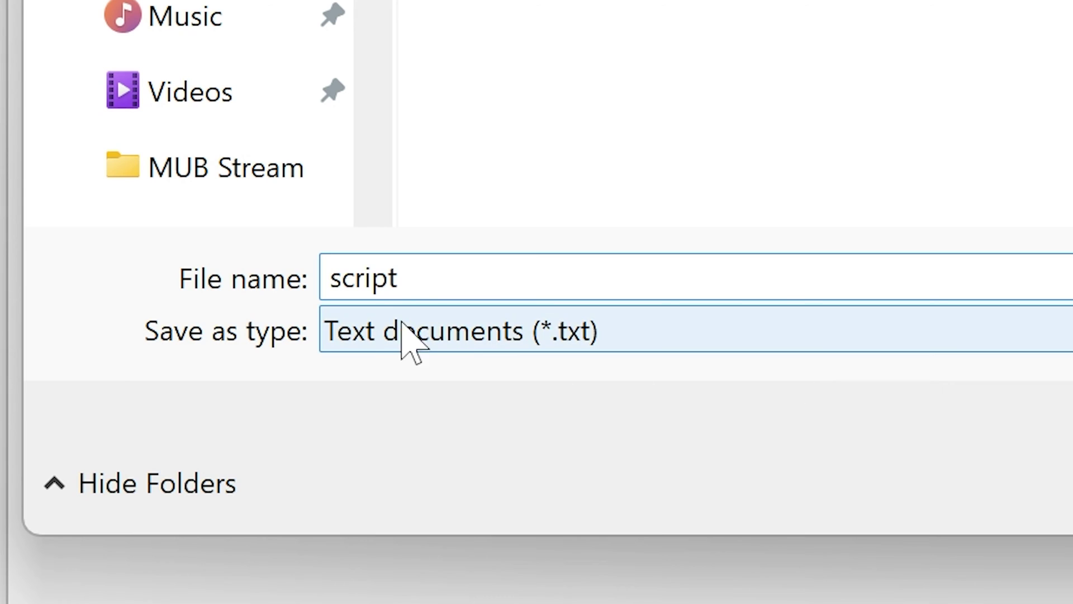
click(488, 340)
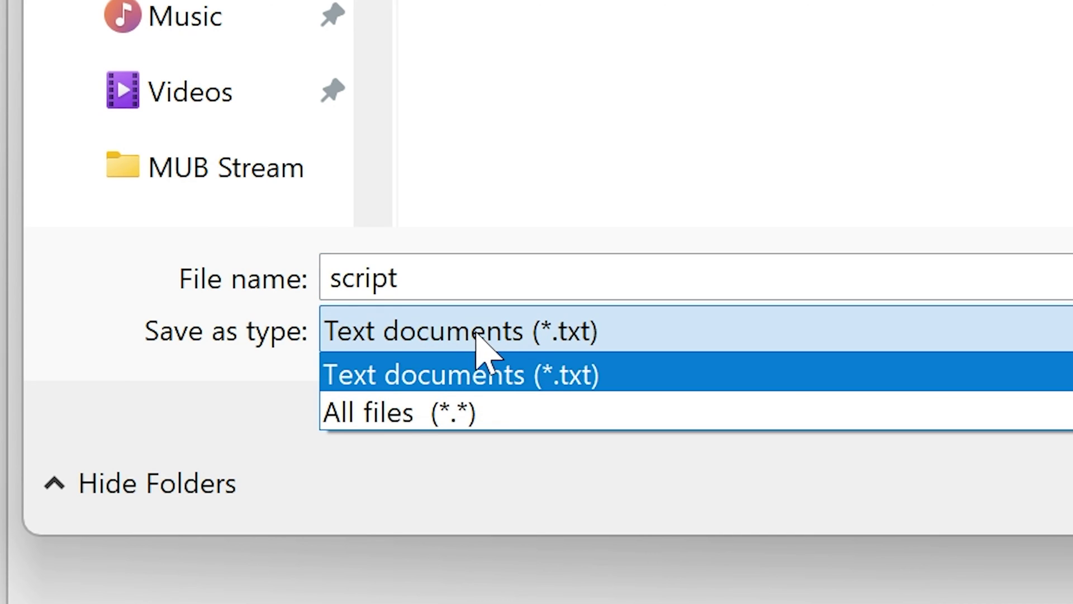
click(397, 424)
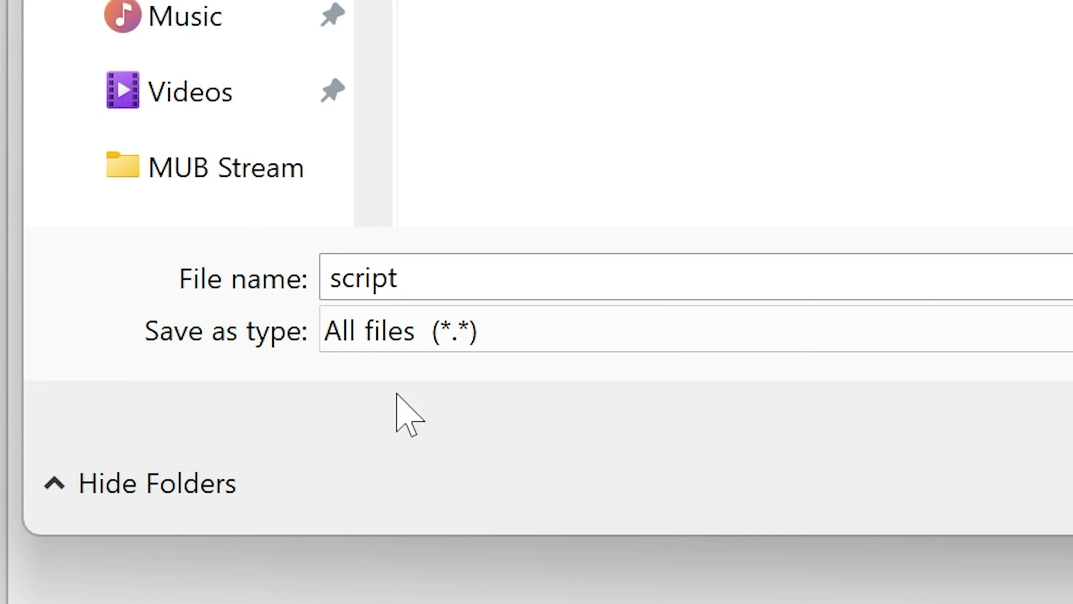
key(shift+Tab)
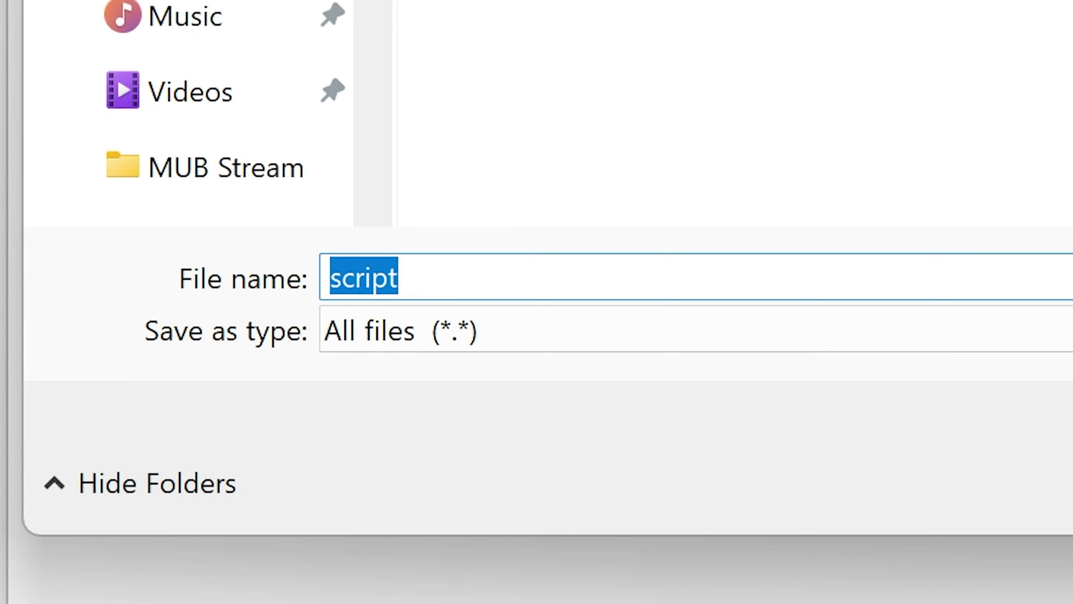
key(End)
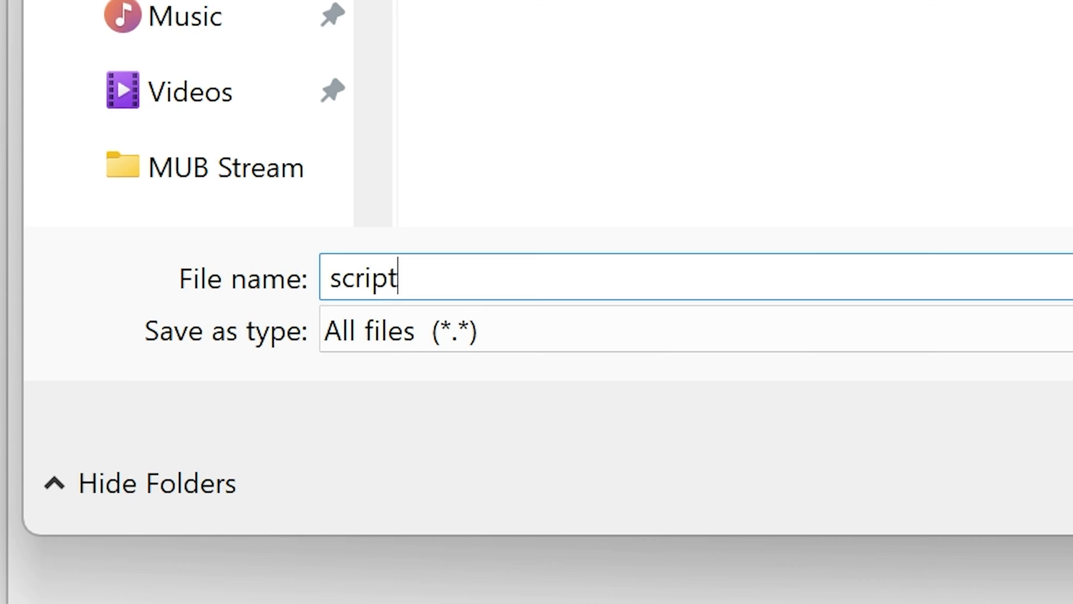
text(.vbs)
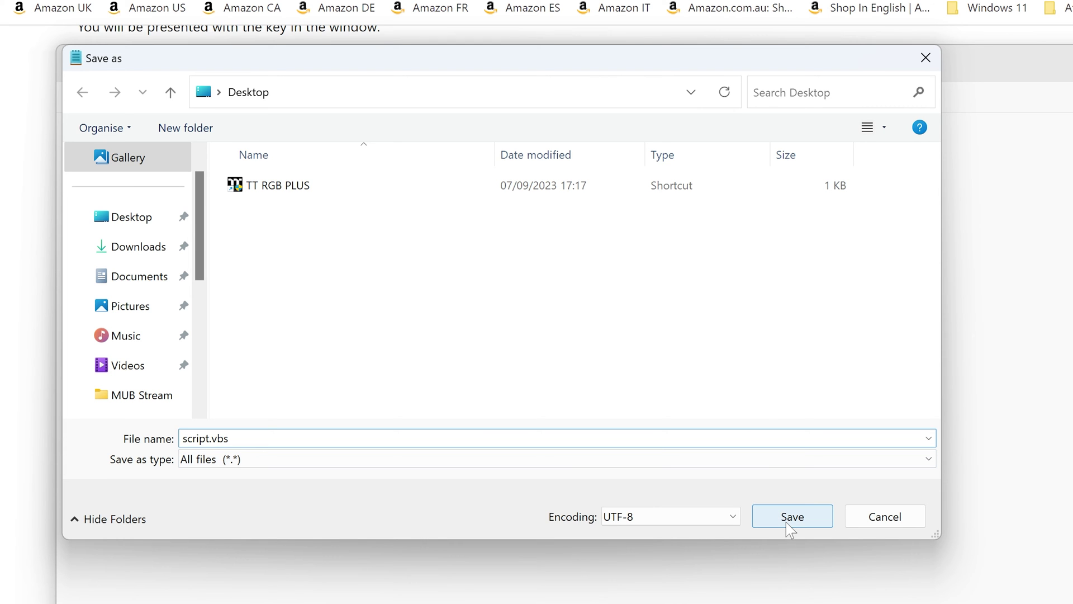
click(792, 516)
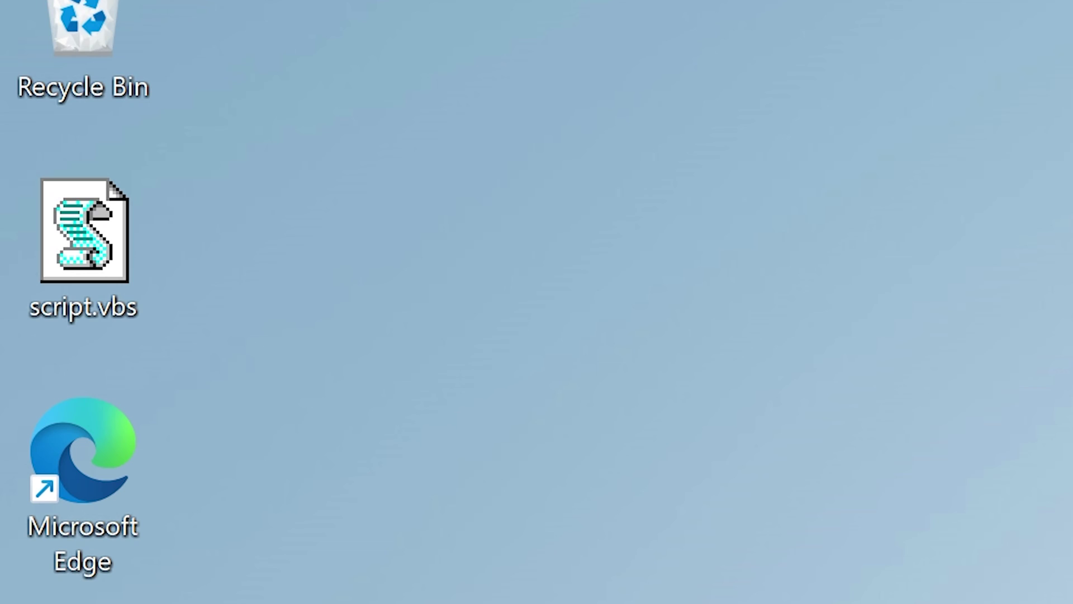
Run script.vbs to display the product key, dismiss the message box, and close Notepad
mouse_move(83, 258)
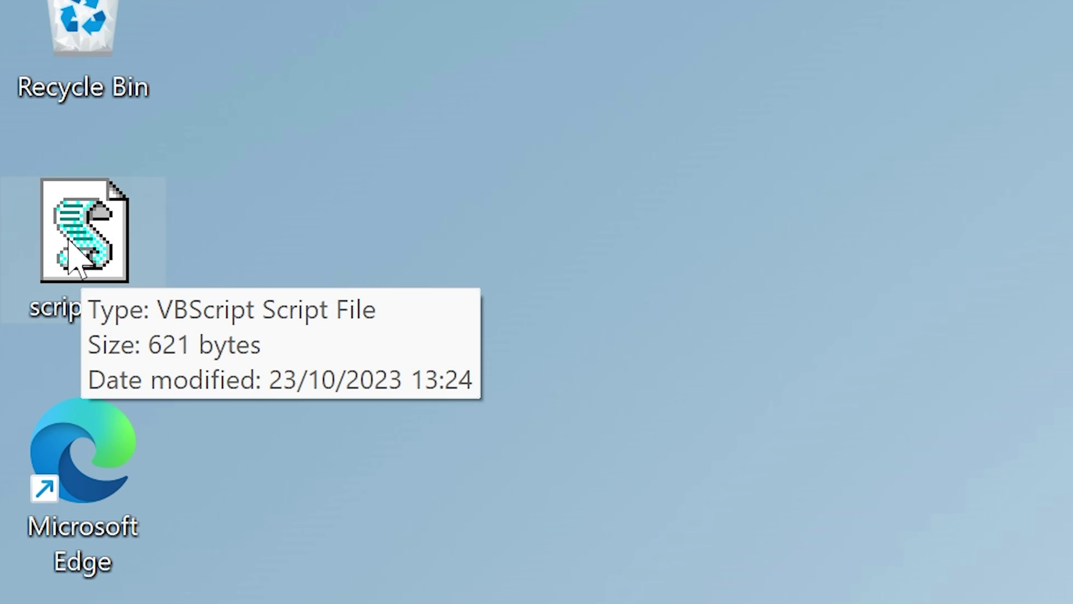
double_click(69, 243)
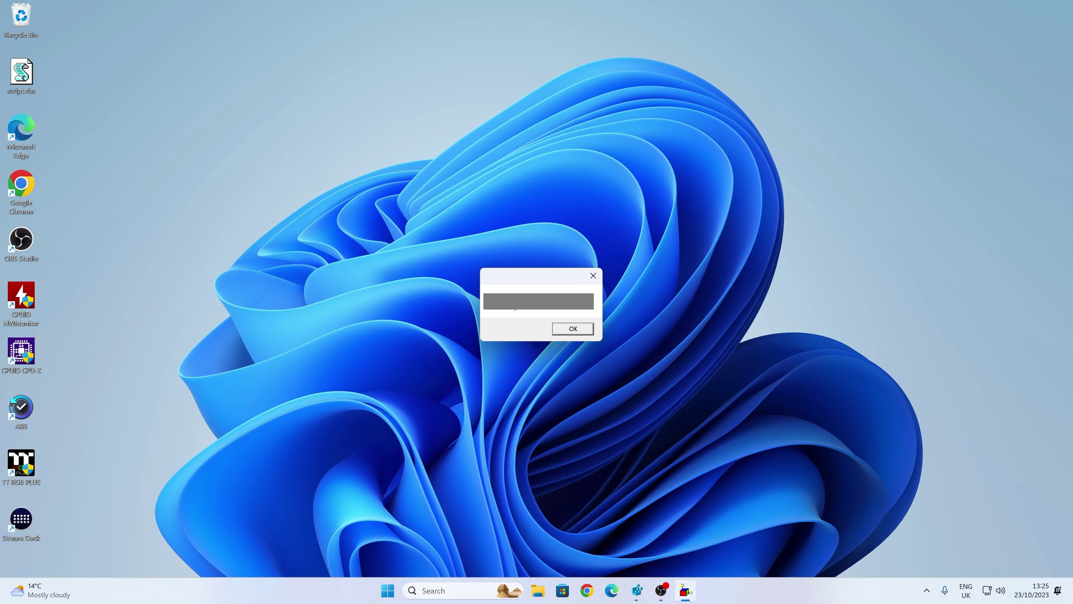
click(573, 330)
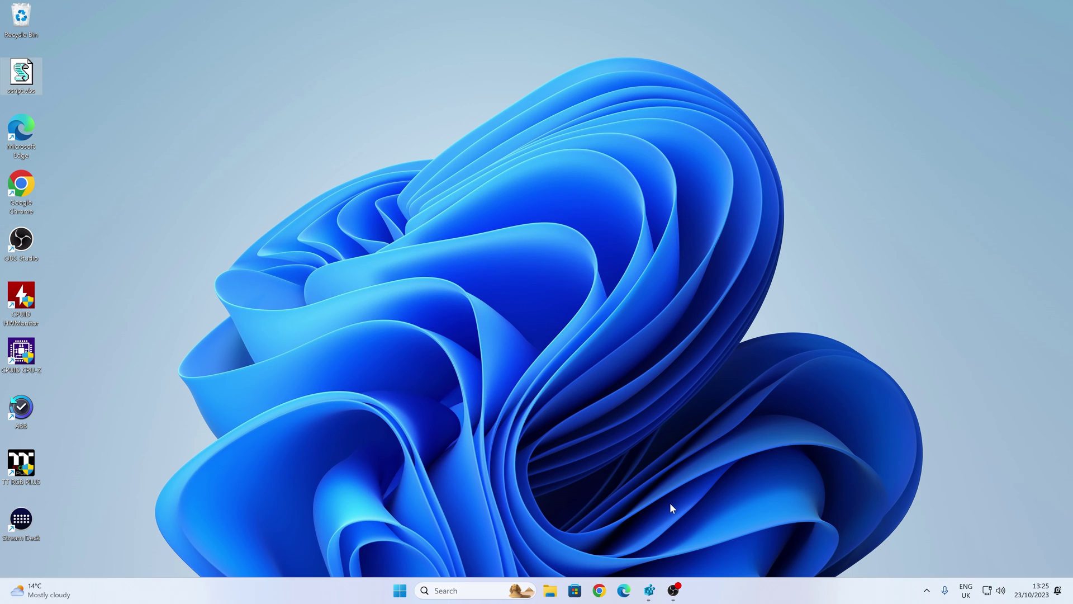
click(648, 468)
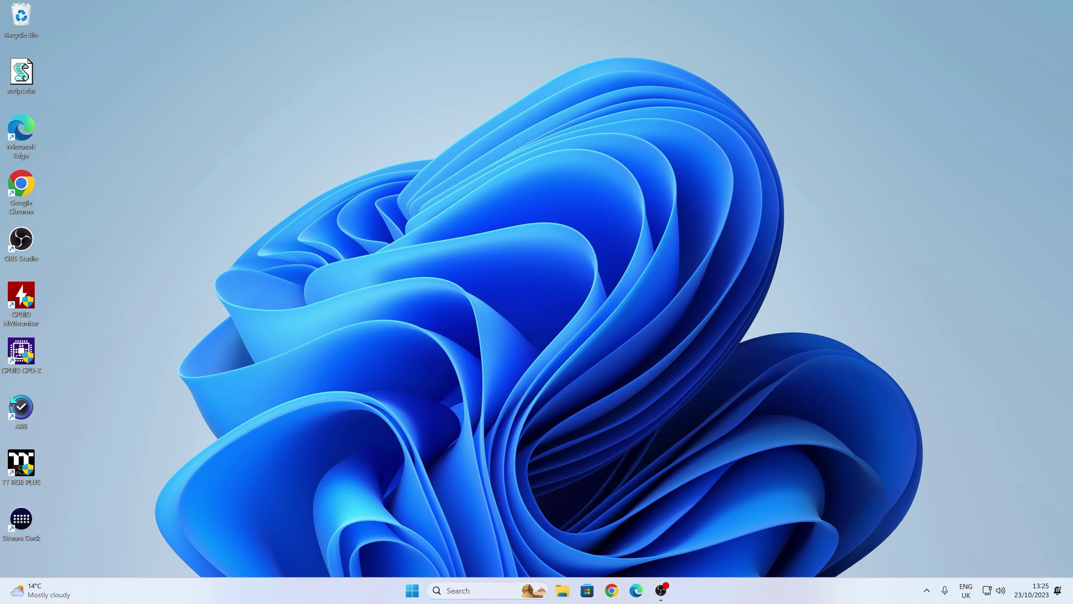
Search Windows for 're' and launch Registry Editor from the results
click(460, 591)
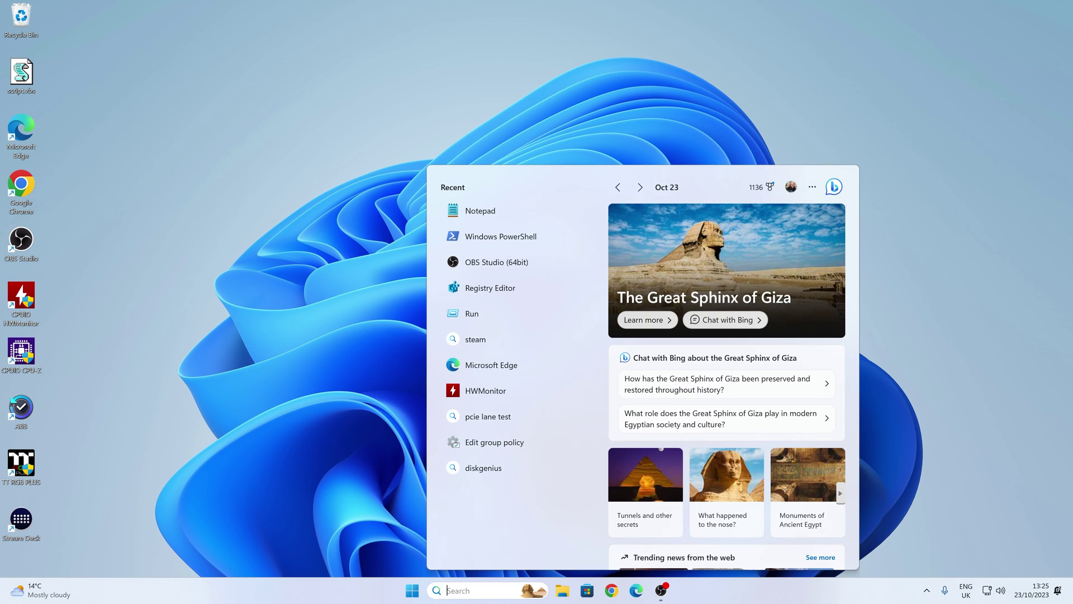
text(res)
key(BackSpace)
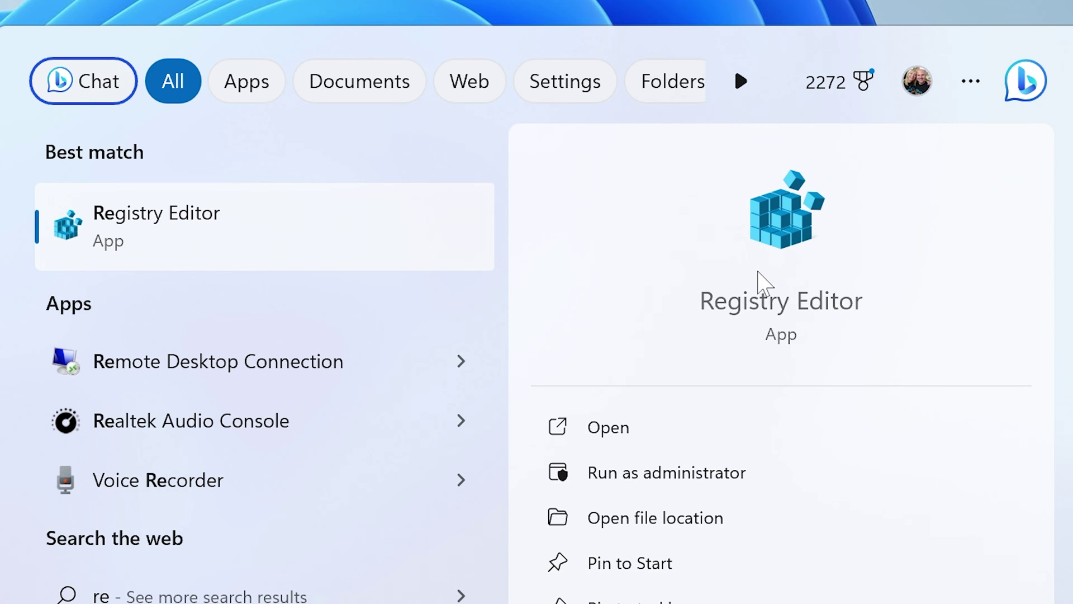
click(779, 303)
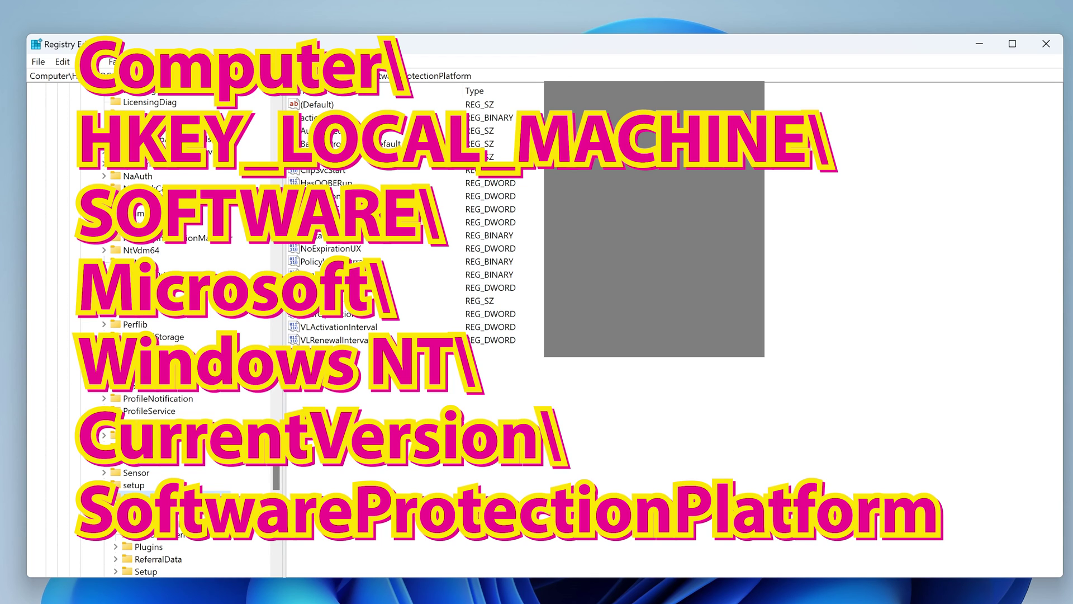
Show the CurrentVersion\SoftwareProtectionPlatform key path with its BackupProductKeyDefault value in Registry Editor
drag(276, 480, 271, 122)
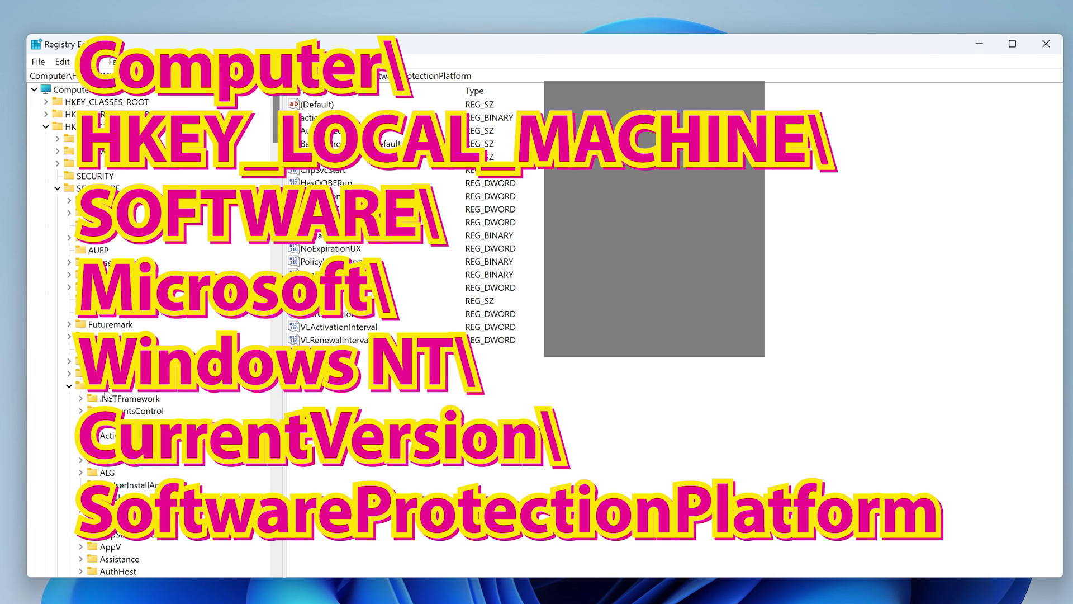
scroll(112, 179, down, 6)
scroll(167, 329, down, 2)
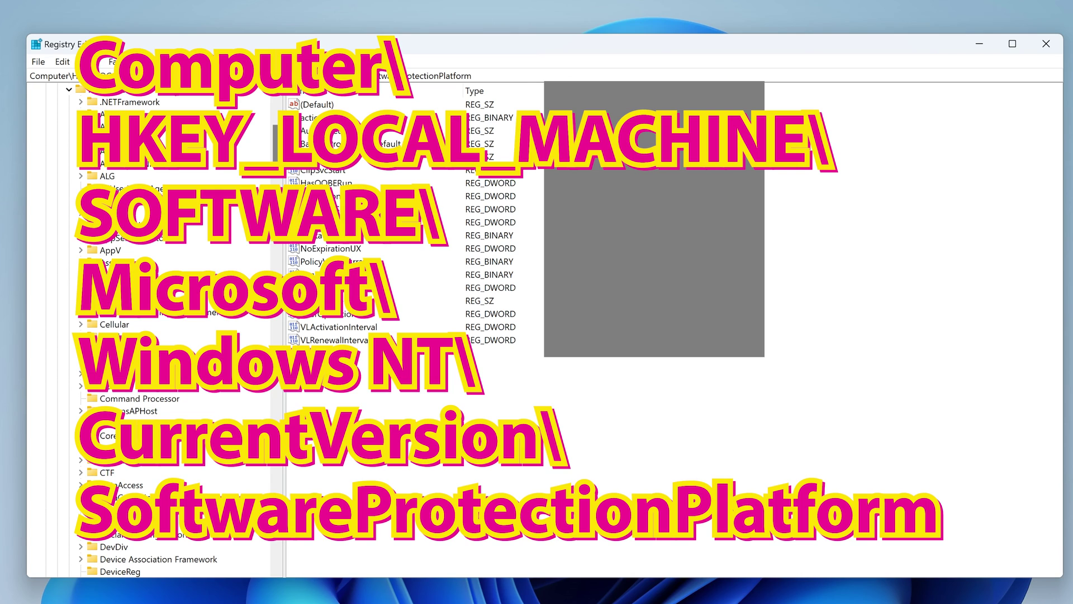
drag(537, 76, 29, 76)
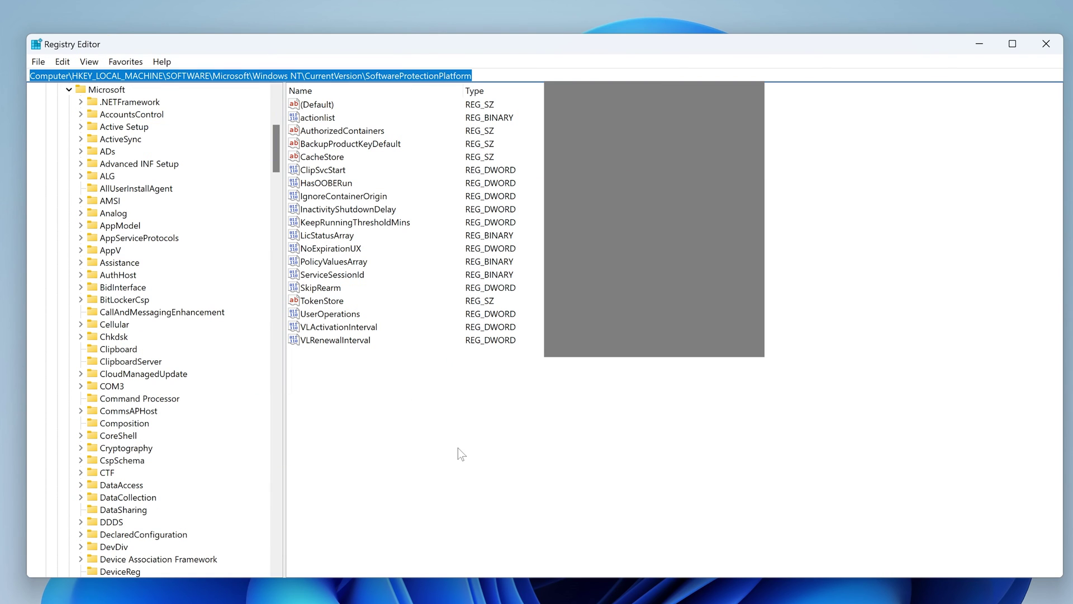
click(458, 447)
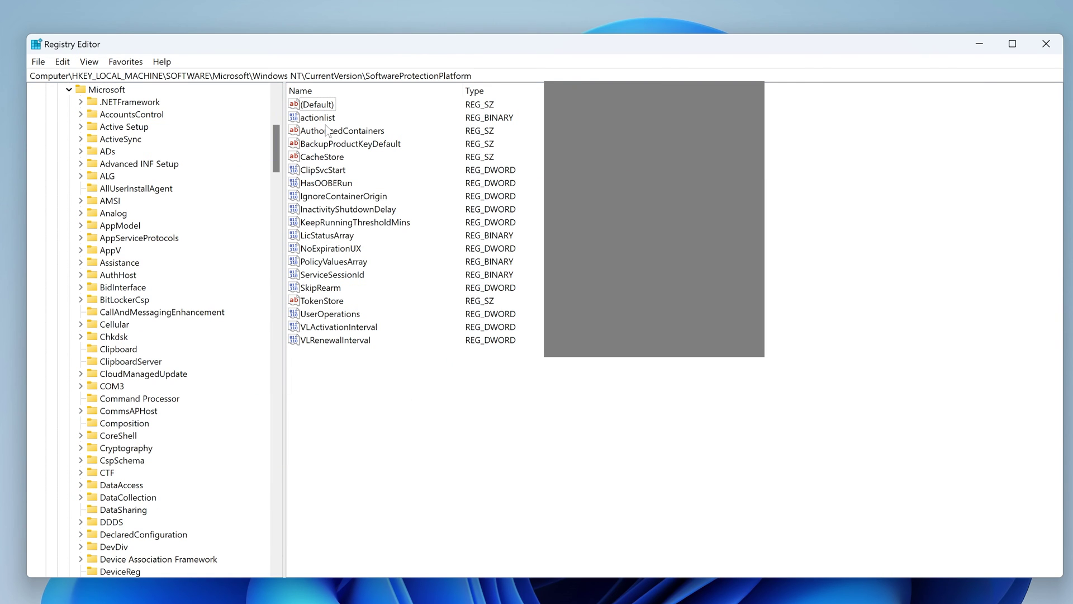